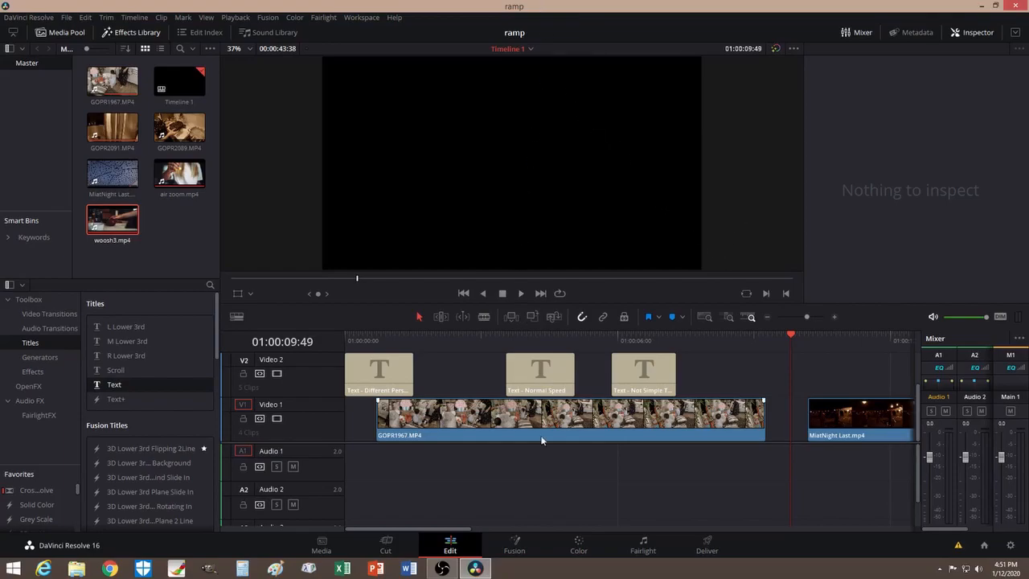
Step: Delete the "Normal Speed" and "Not Simple Timelaspe" text titles from the Video 2 track
drag(505, 334, 525, 337)
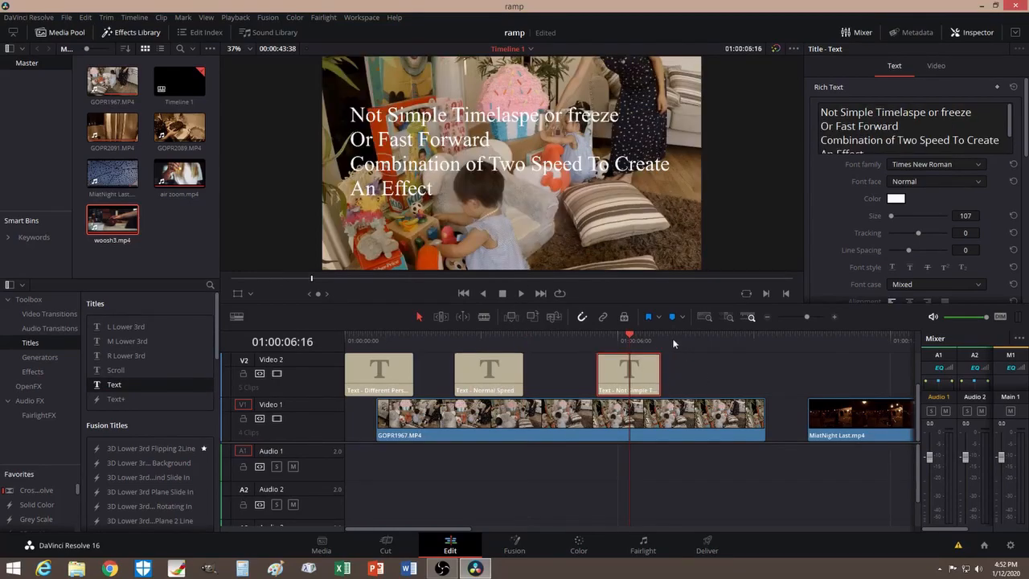
drag(624, 340, 575, 339)
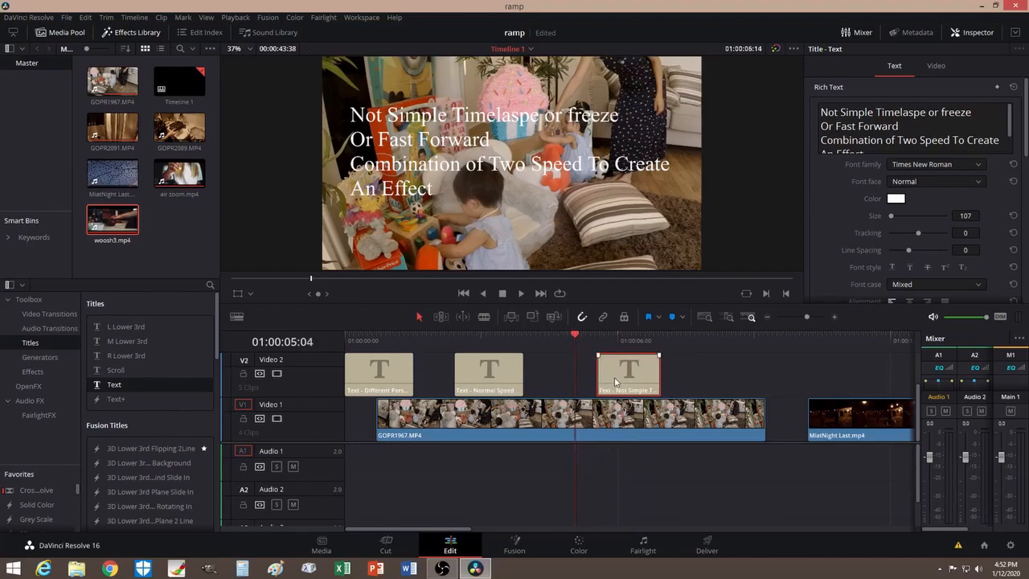
drag(628, 375, 661, 375)
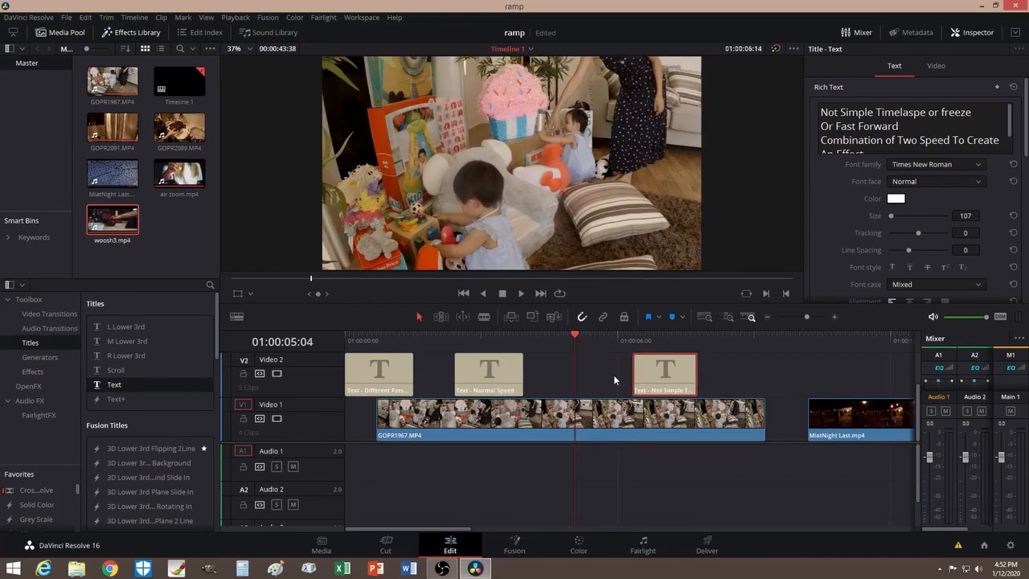
key(Delete)
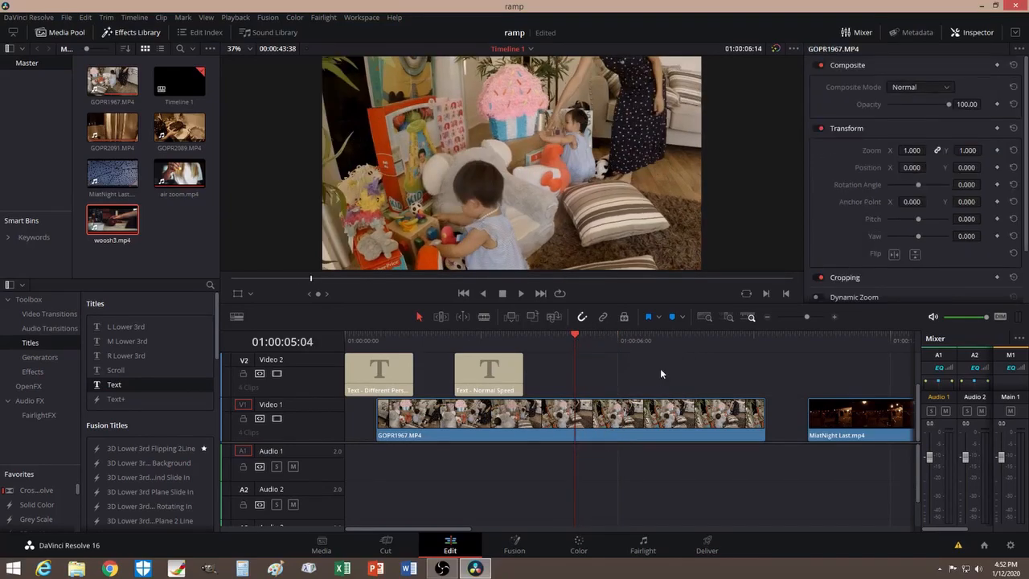
click(507, 381)
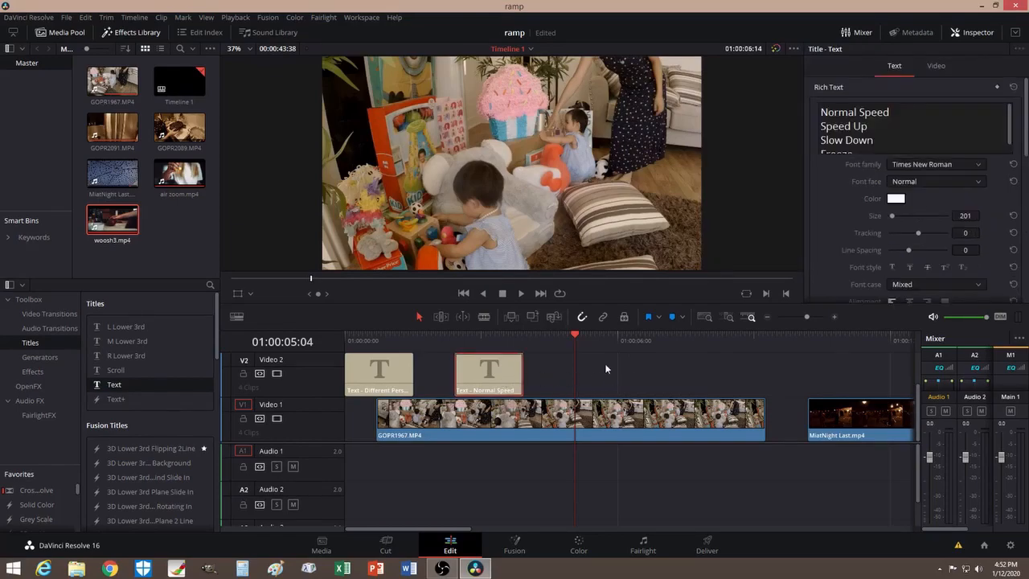
key(Delete)
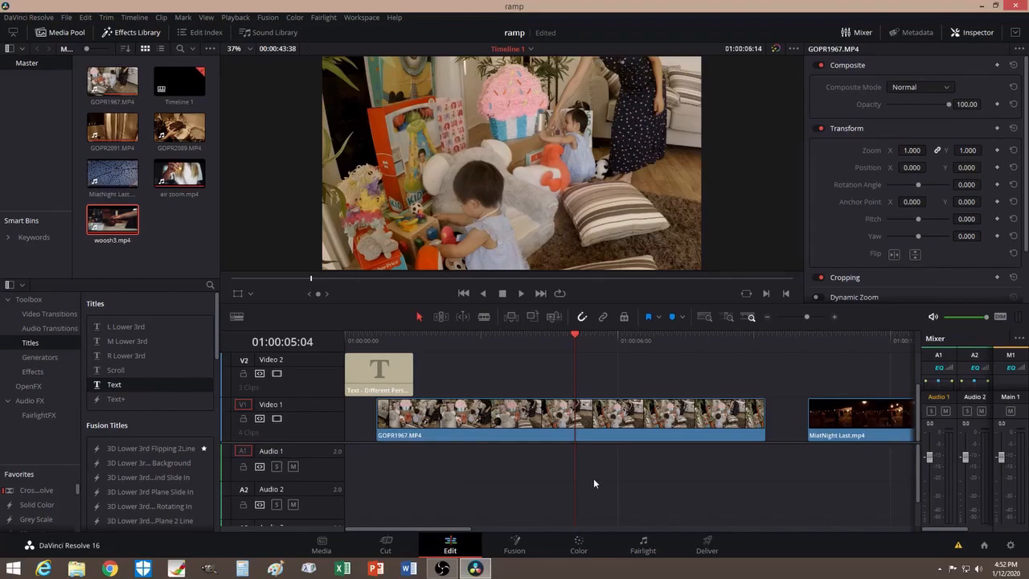
Step: Play and scrub through the GOPR1967.MP4 clip on Video 1 to examine the camera movement between its two viewpoints
click(576, 337)
drag(576, 337, 377, 337)
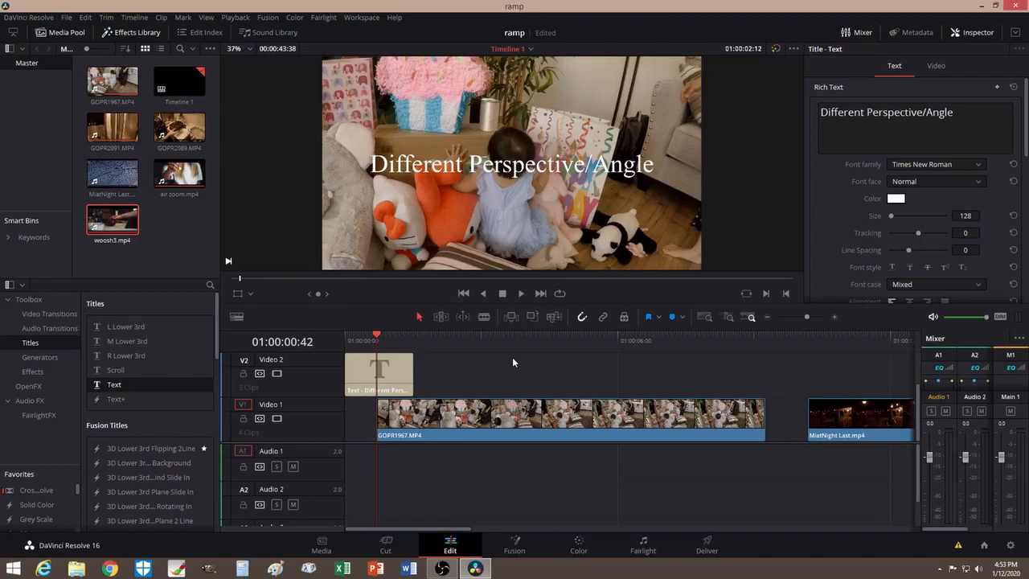
click(399, 337)
drag(404, 336, 433, 337)
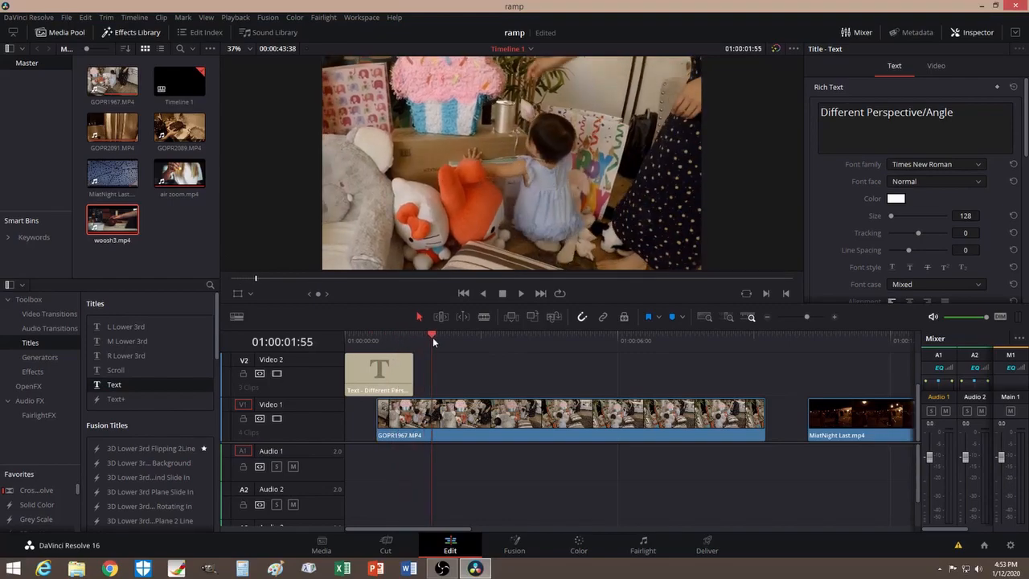
click(524, 297)
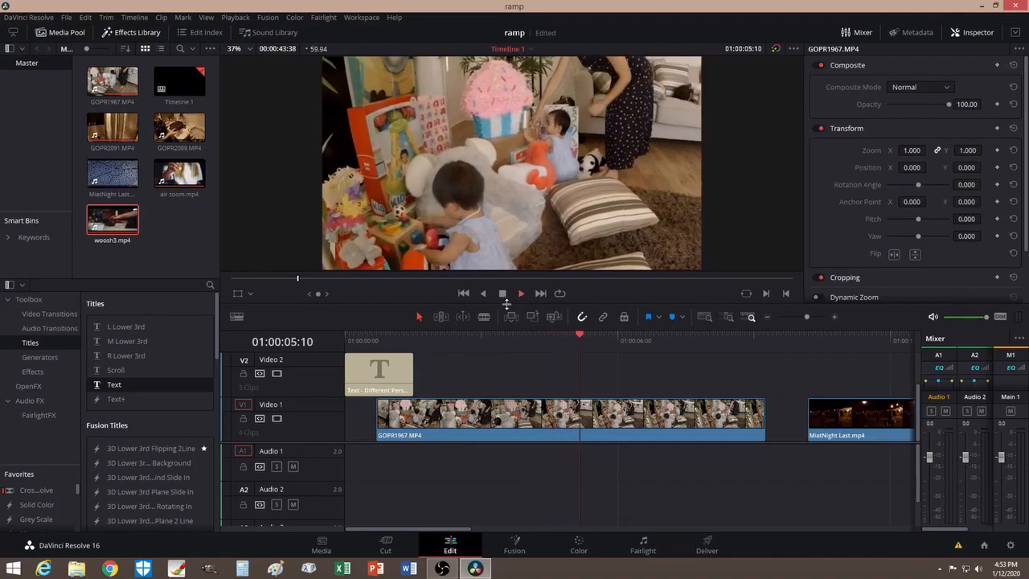
click(503, 294)
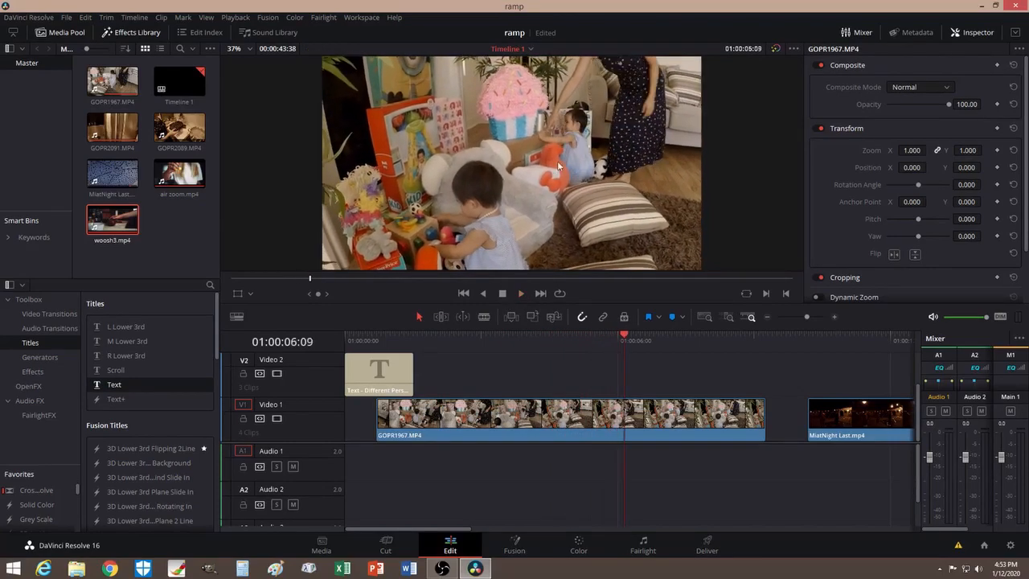
drag(619, 336, 433, 338)
click(520, 292)
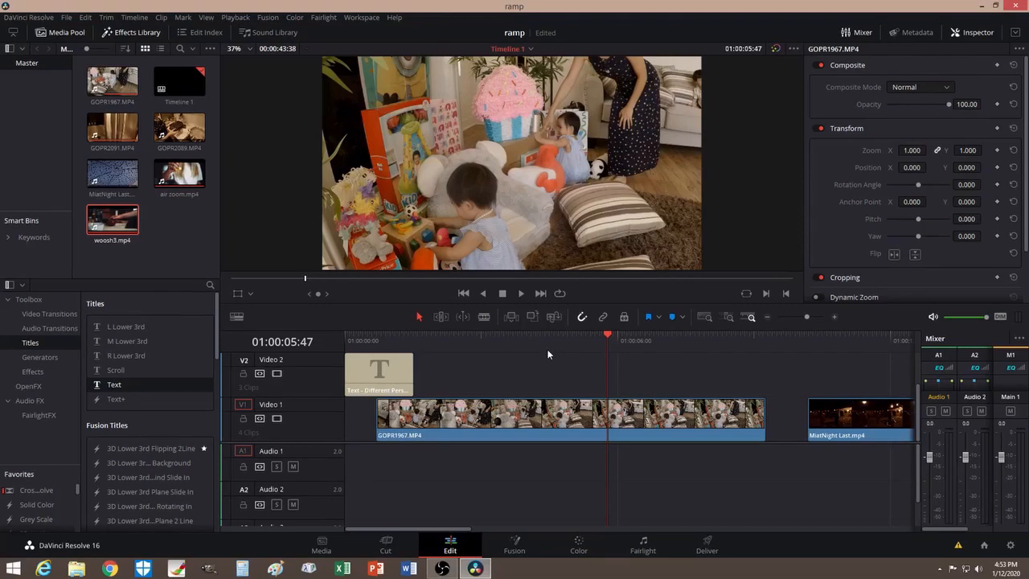
drag(606, 338, 507, 356)
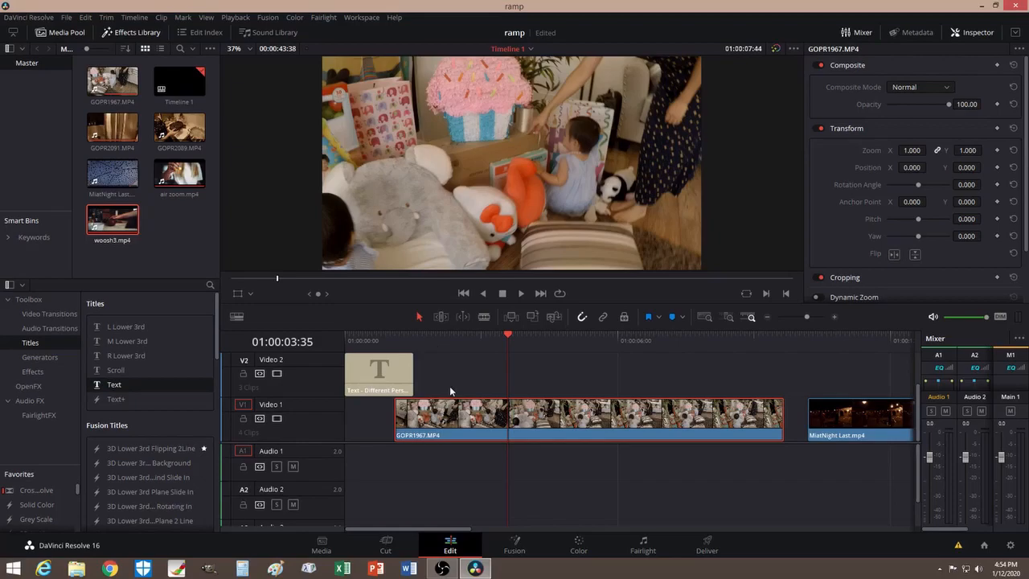
Step: Show the retime controls on the GOPR1967.MP4 clip and add a speed point at 01:00:02:47
drag(509, 337, 481, 346)
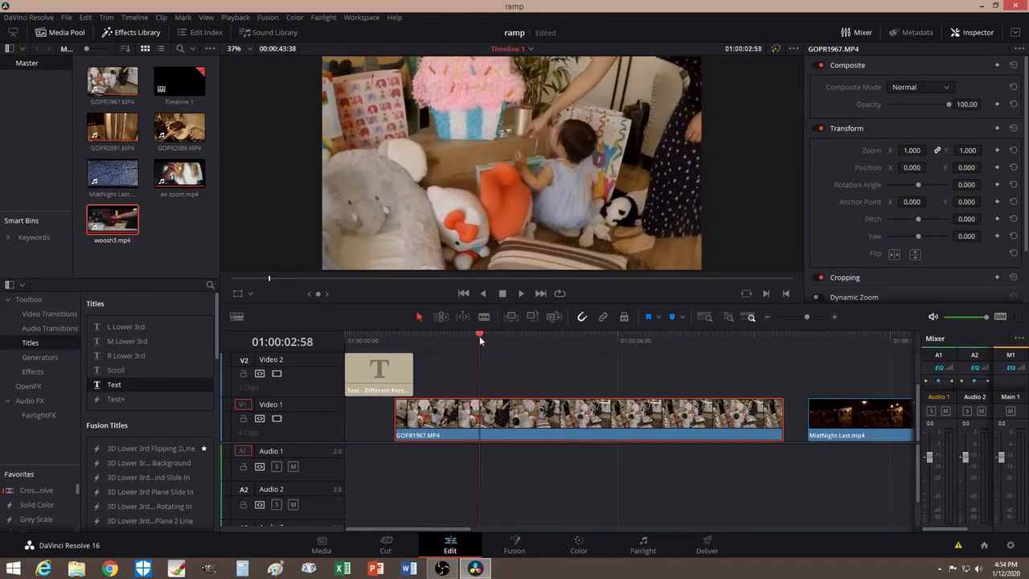
right_click(538, 417)
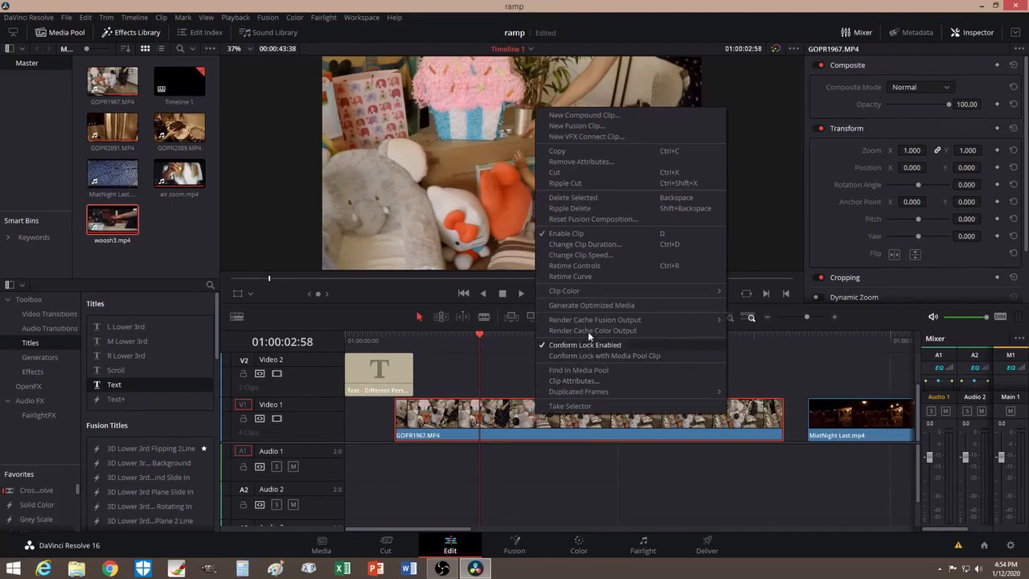
click(592, 267)
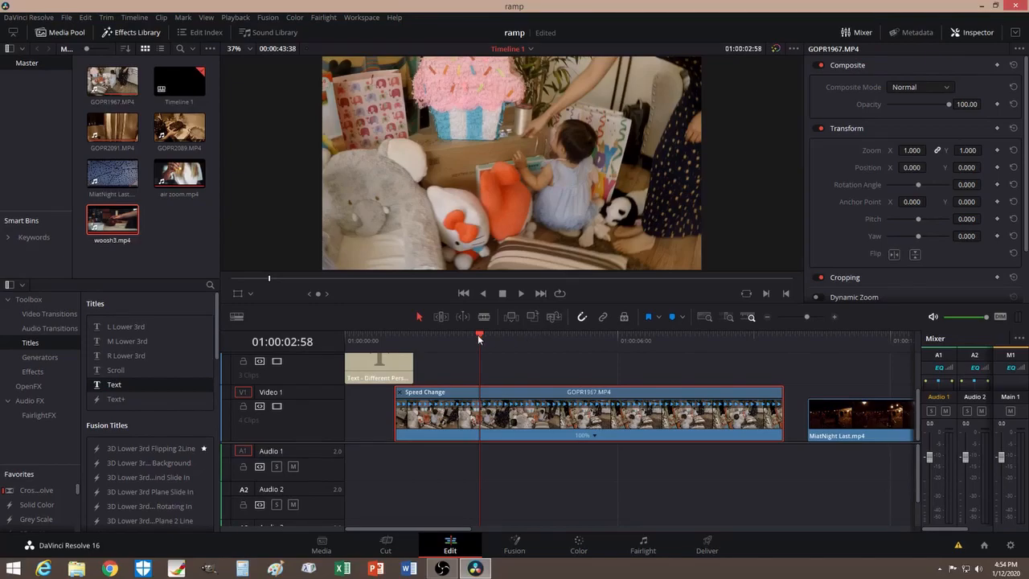
drag(480, 336, 447, 330)
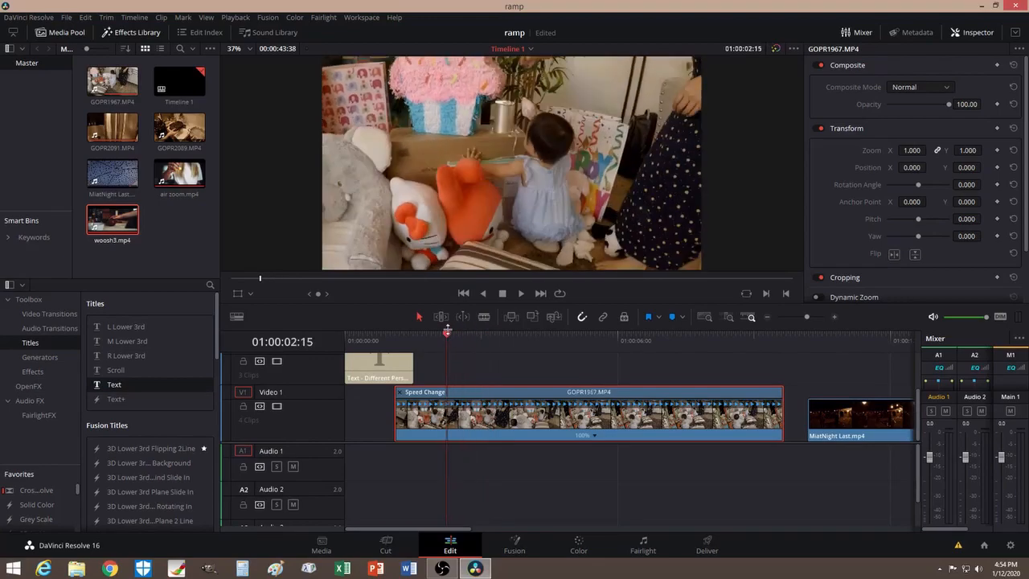
drag(447, 331, 472, 340)
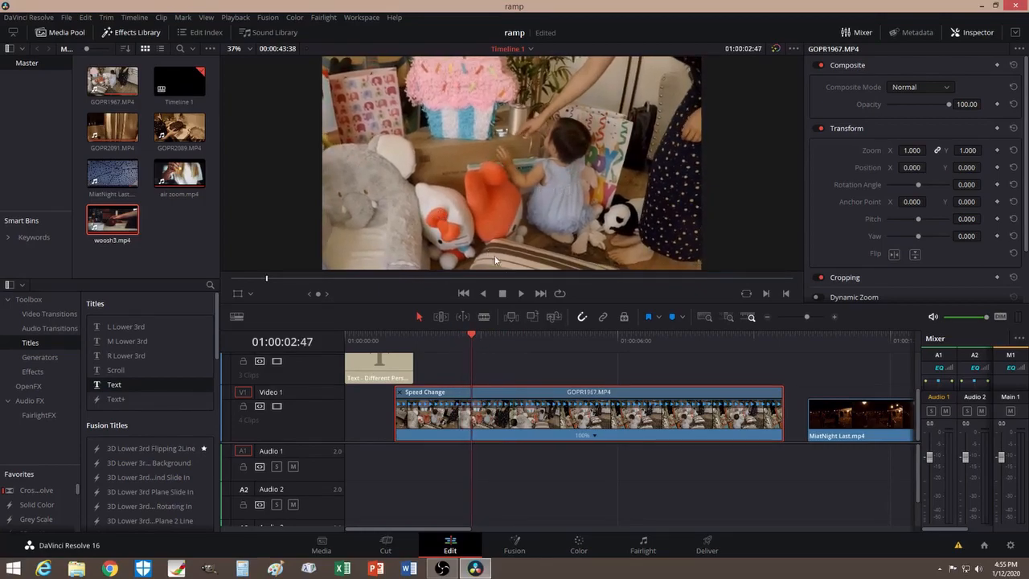
click(594, 436)
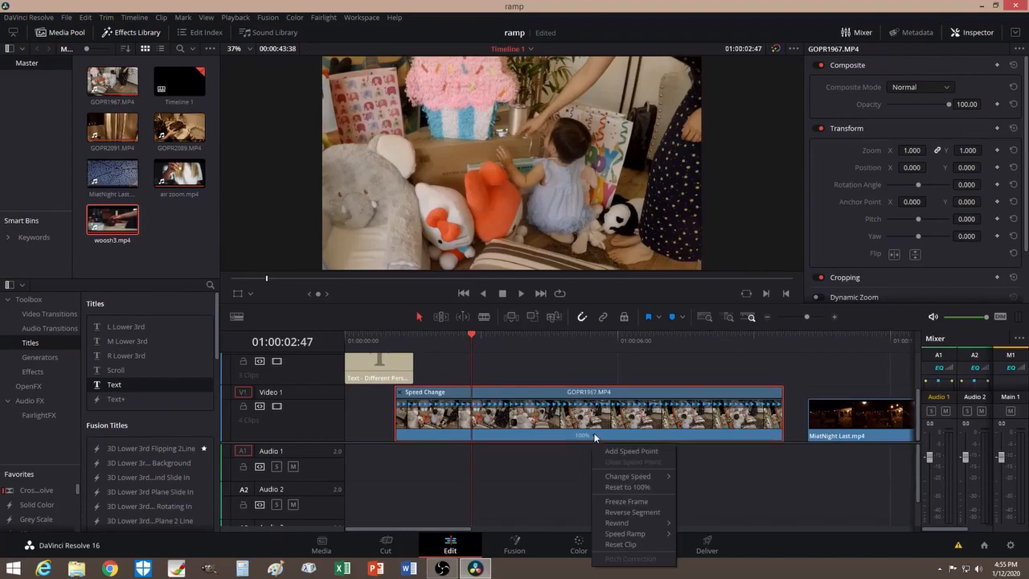
click(608, 452)
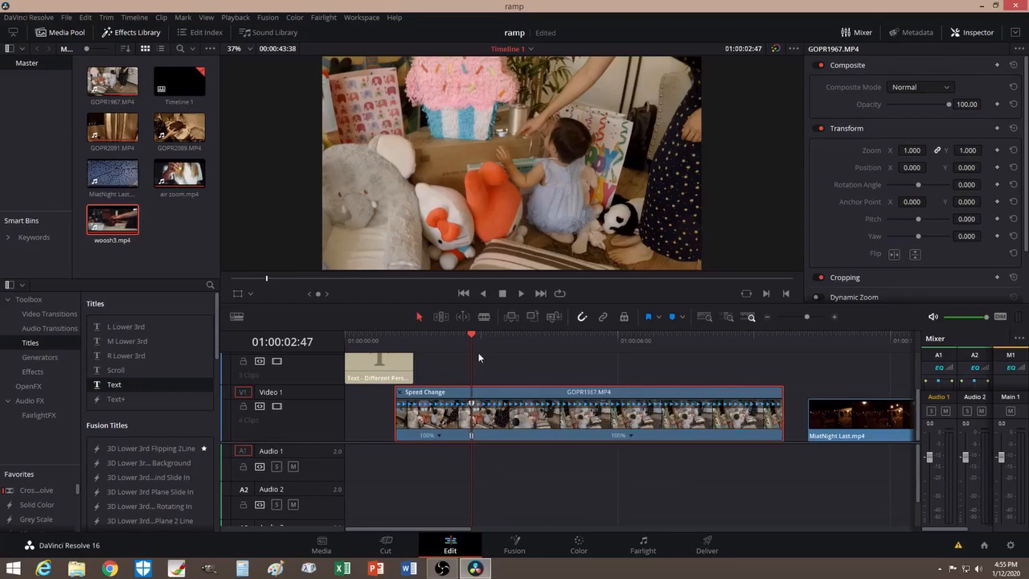
Step: Add a second speed point to the GOPR1967.MP4 clip at 01:00:05:16
drag(474, 334, 585, 336)
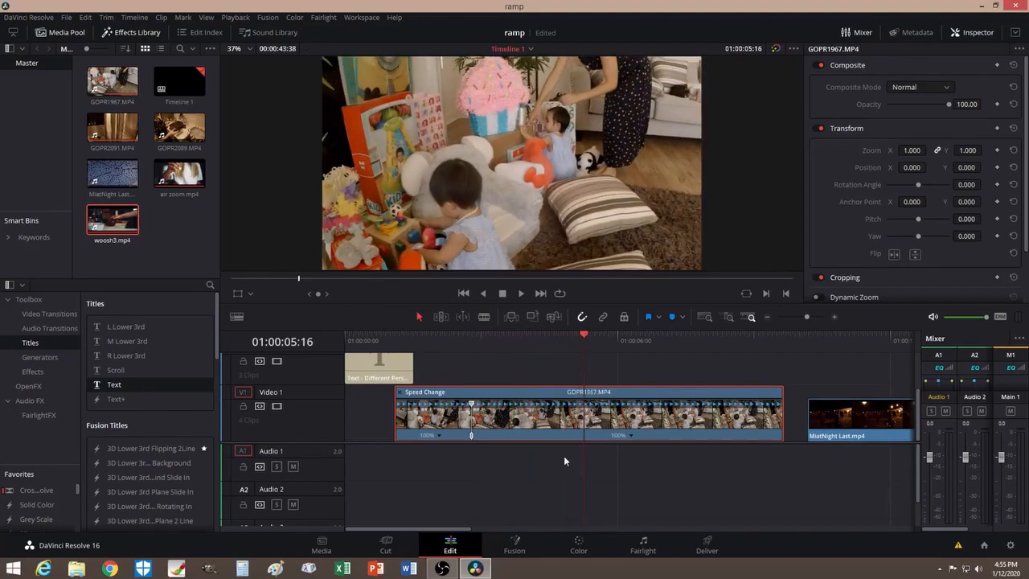
click(632, 436)
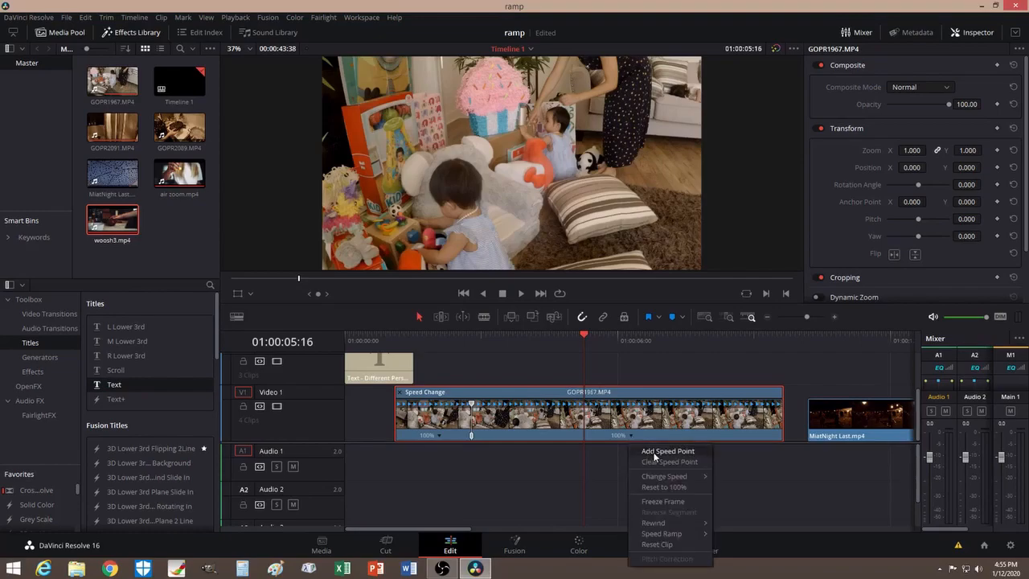
click(654, 453)
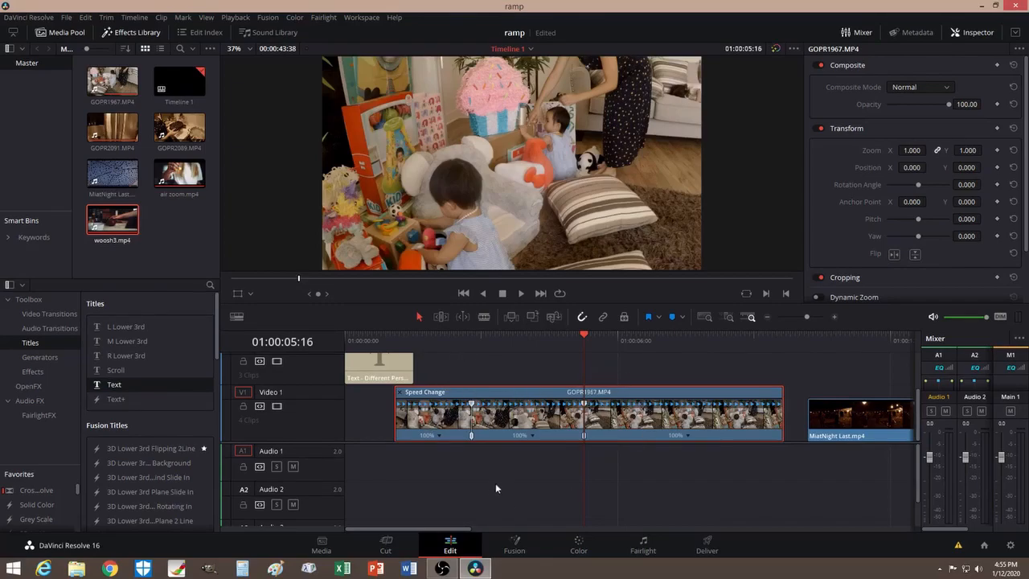
Step: Set the speed of the segment between the two speed points on GOPR1967.MP4 to 400%
drag(590, 335, 614, 358)
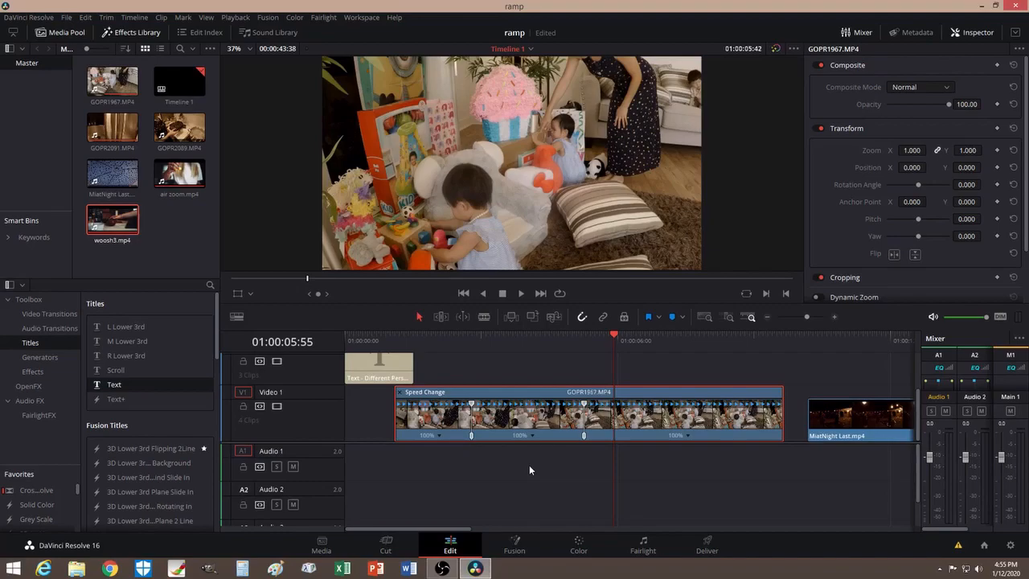
drag(615, 335, 508, 341)
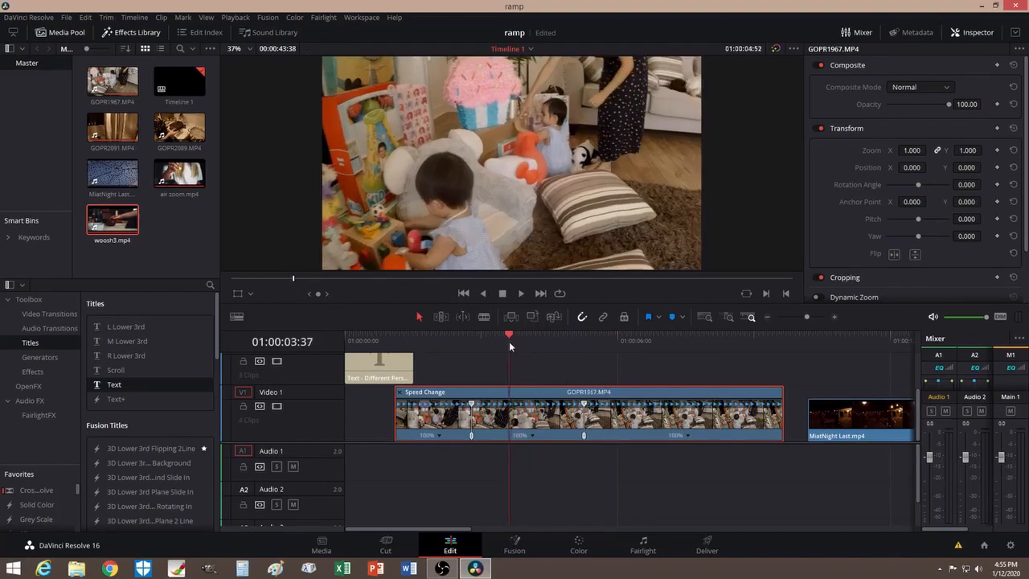
click(533, 436)
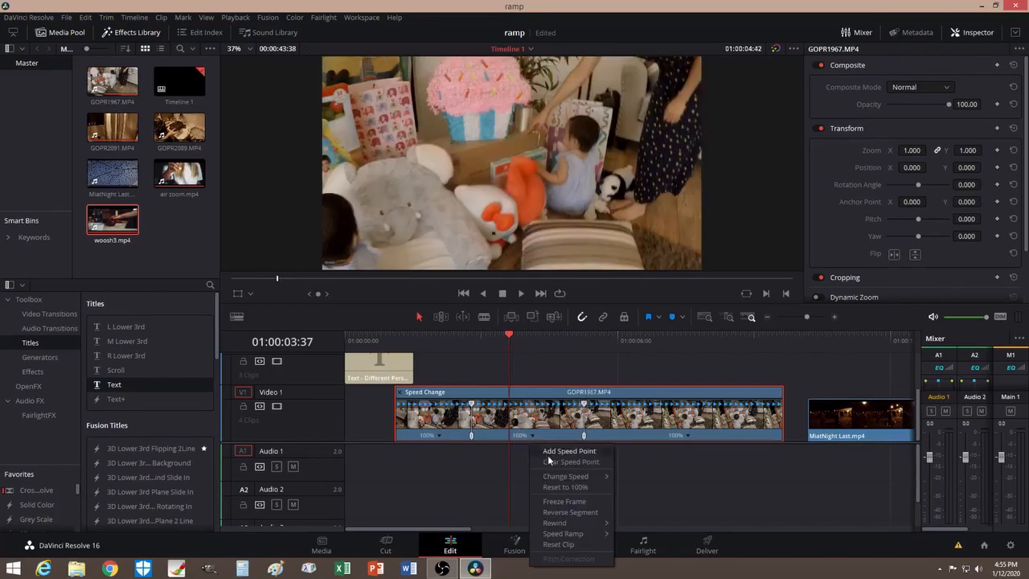
mouse_move(554, 480)
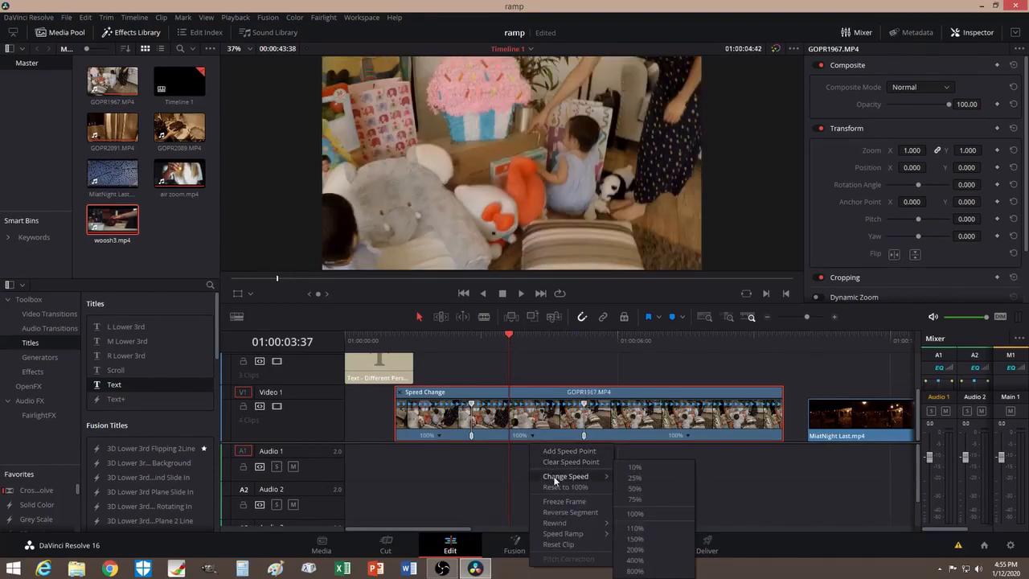
click(634, 560)
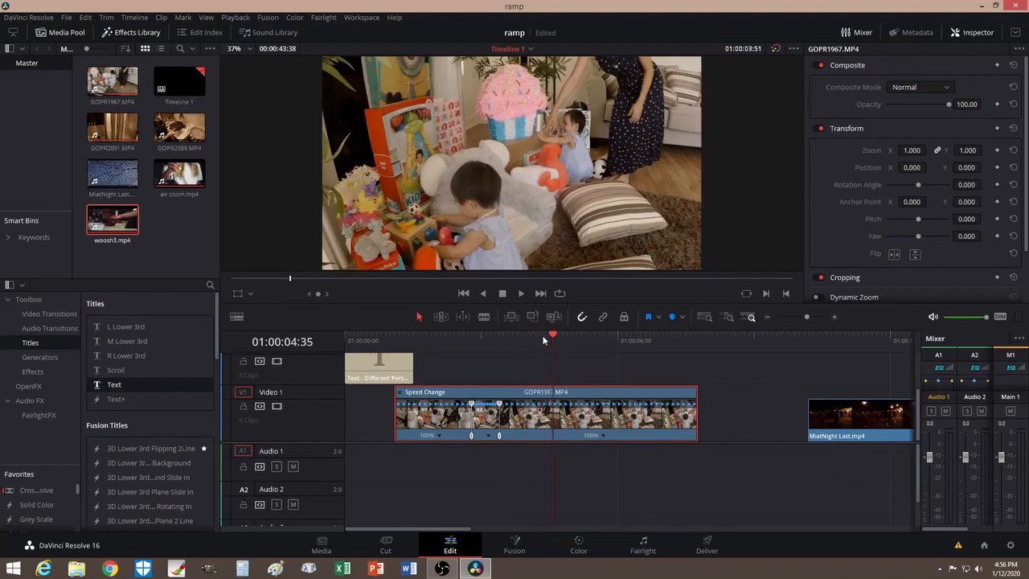
Step: Move the air zoom.mp4 sound on Audio 2 to start where the GOPR1967.MP4 clip ends, and play it
drag(545, 334, 471, 344)
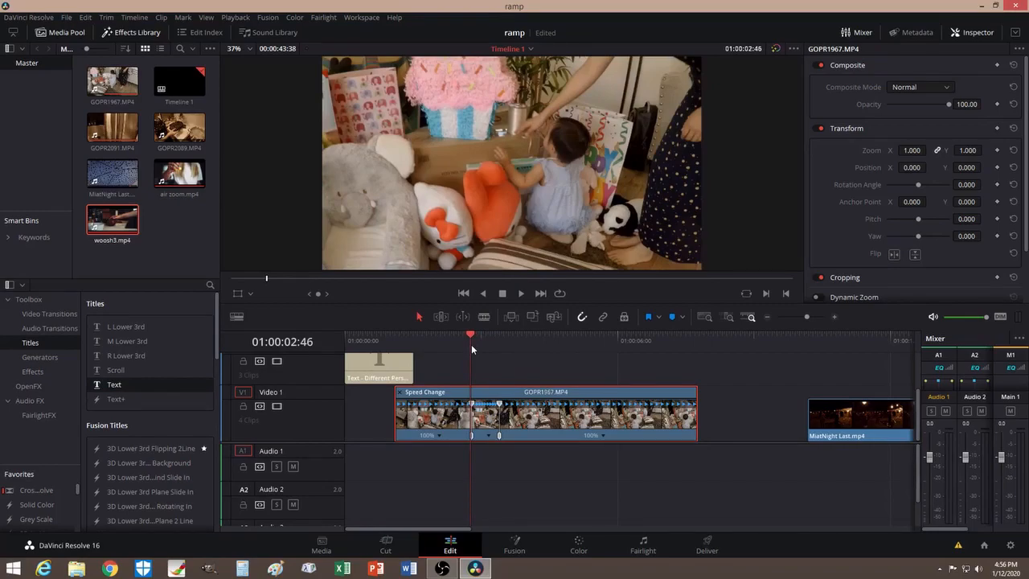
drag(408, 529, 437, 527)
drag(853, 508, 596, 508)
click(563, 340)
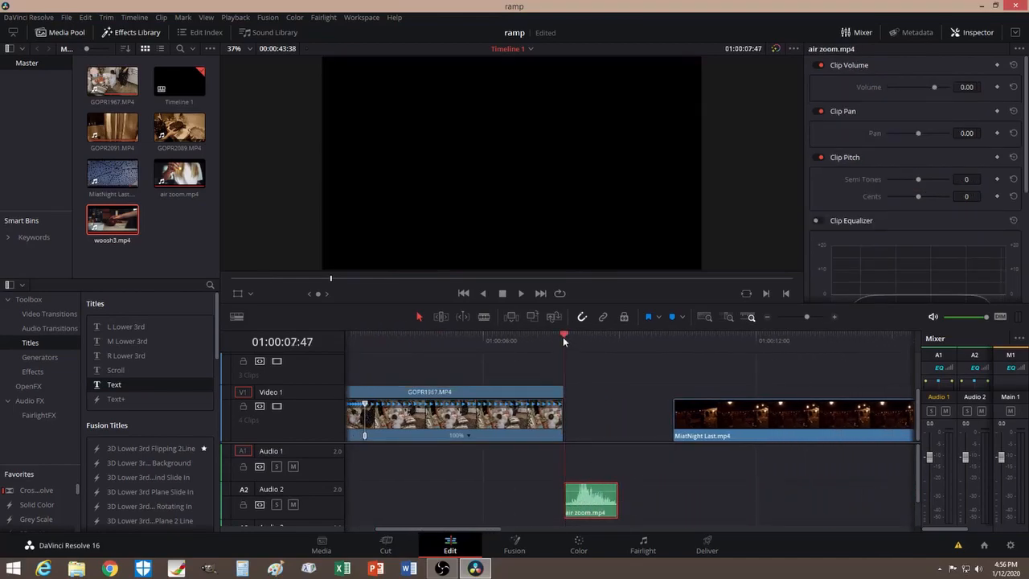
click(522, 294)
click(504, 296)
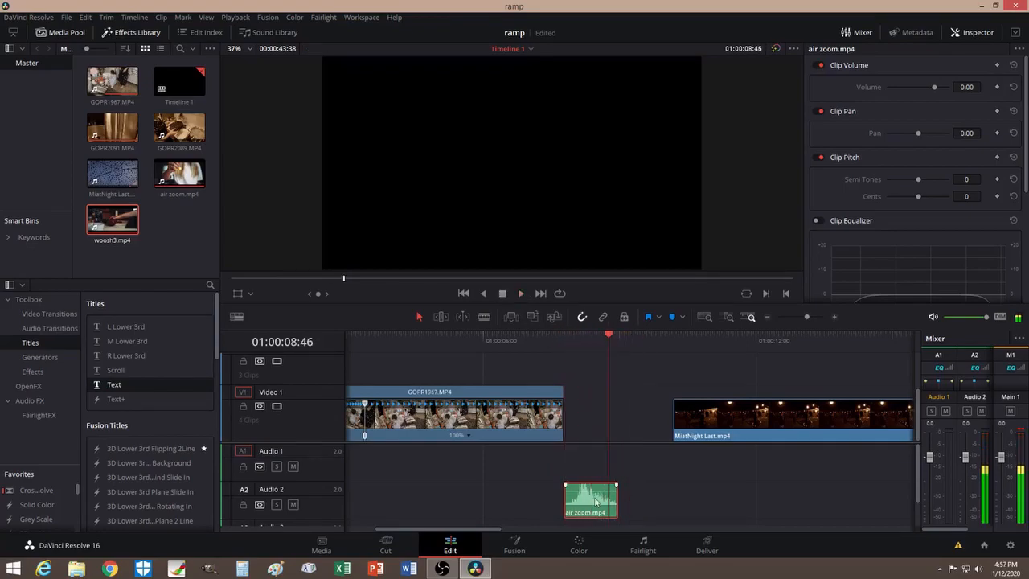
Step: Apply the Stereo Width audio effect to the air zoom.mp4 clip with its width set to 2
click(46, 415)
scroll(147, 424, down, 5)
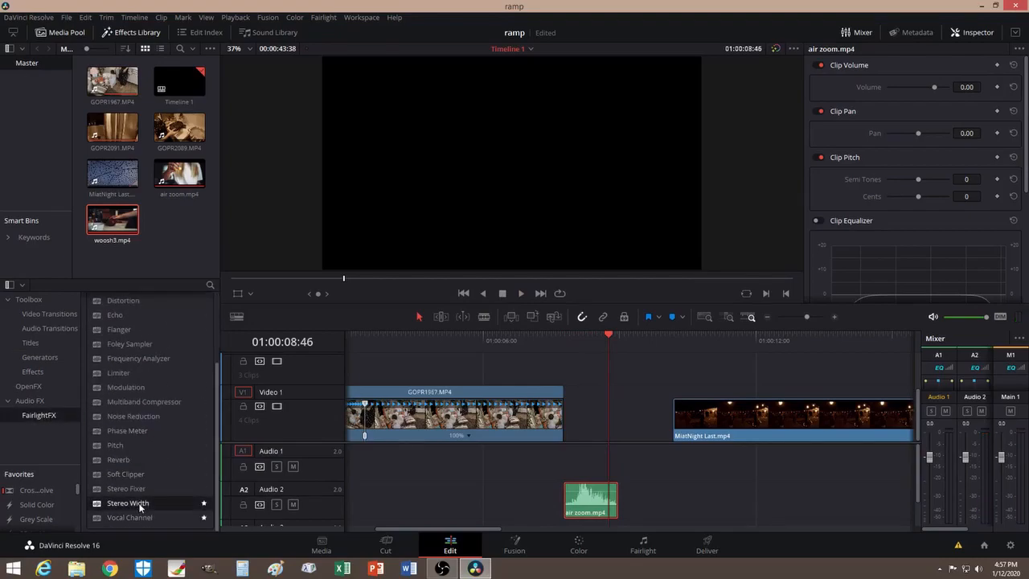
drag(139, 505, 586, 502)
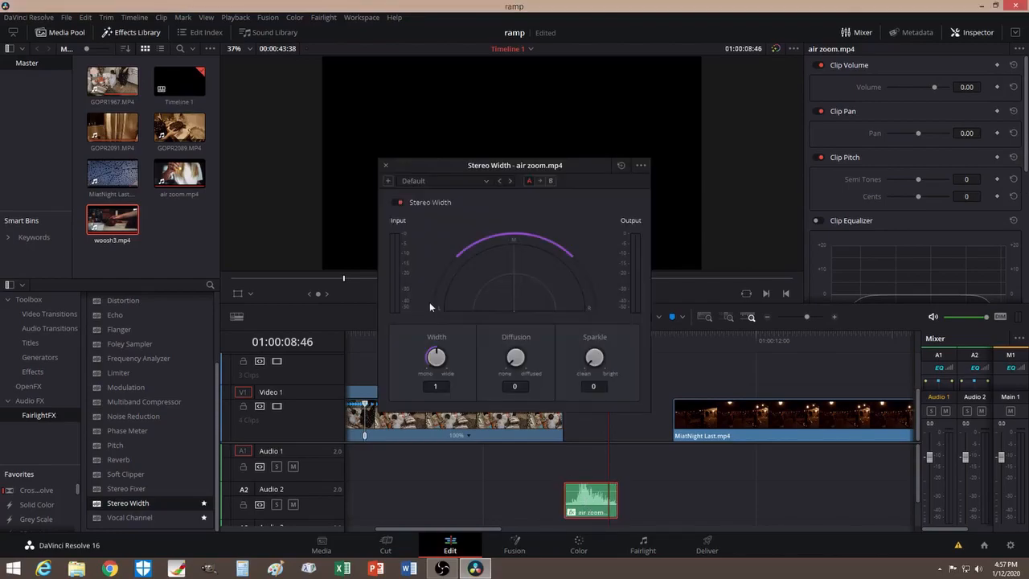
drag(440, 359, 538, 339)
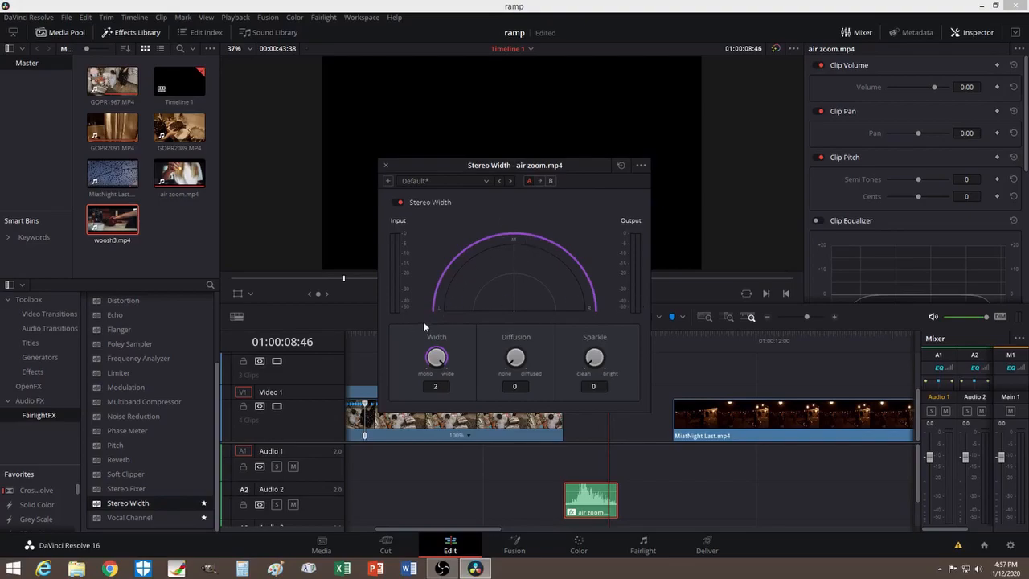
drag(563, 360, 648, 323)
click(385, 165)
Step: Play back the air zoom.mp4 sound with its effect, and return to the sped-up section of GOPR1967.MP4
click(560, 338)
click(519, 293)
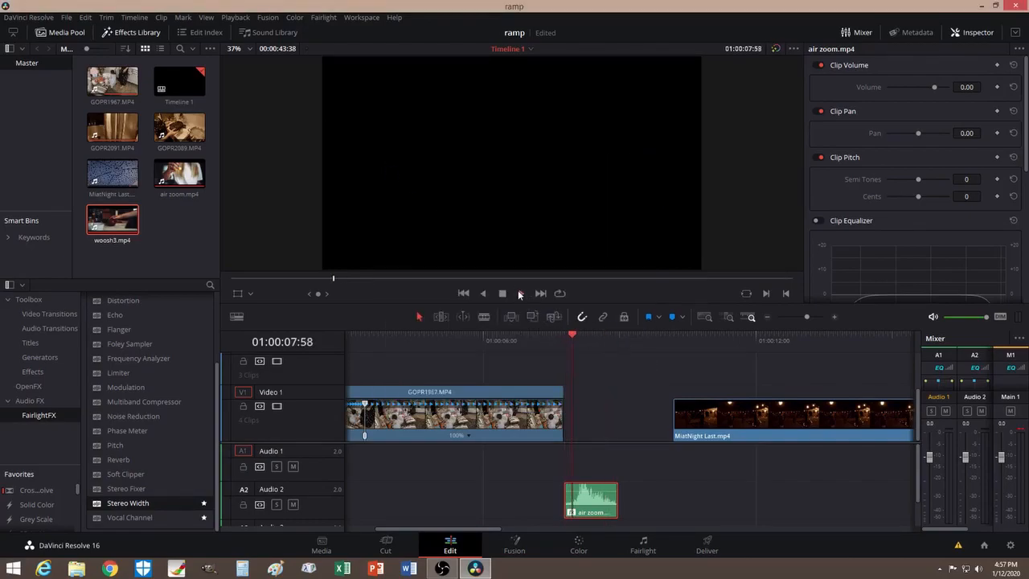
click(519, 292)
drag(628, 338, 426, 339)
drag(476, 531, 445, 530)
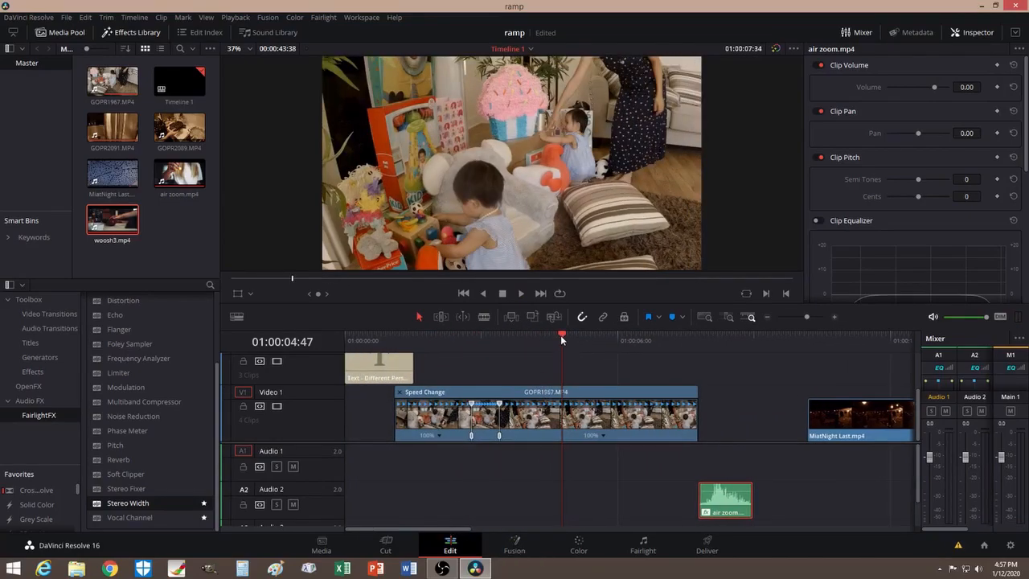
Step: Move the air zoom.mp4 sound on Audio 2 to start at the first speed point of GOPR1967.MP4, and scrub through the sped-up section
drag(561, 335, 470, 344)
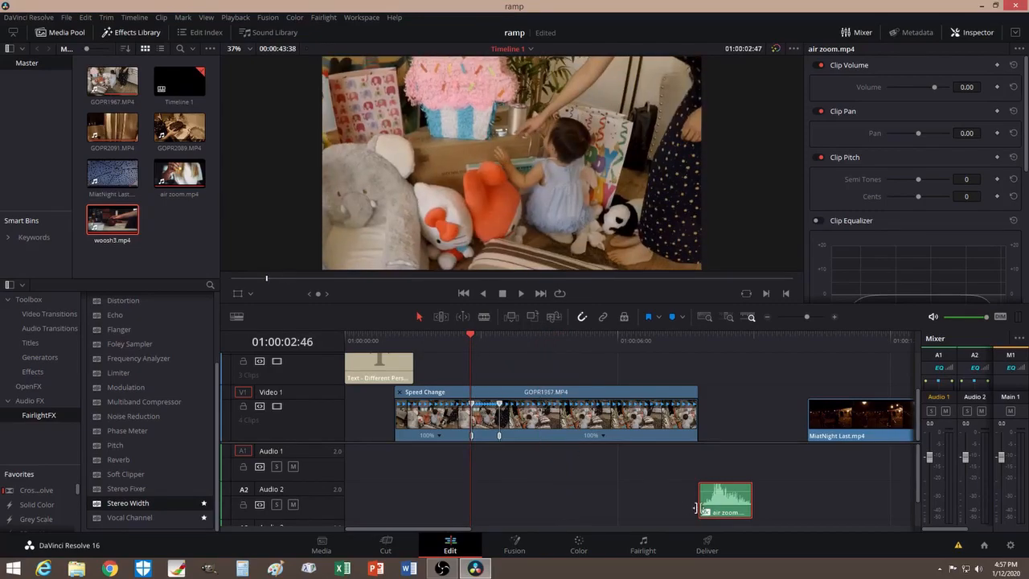
drag(728, 506, 494, 501)
drag(471, 335, 466, 335)
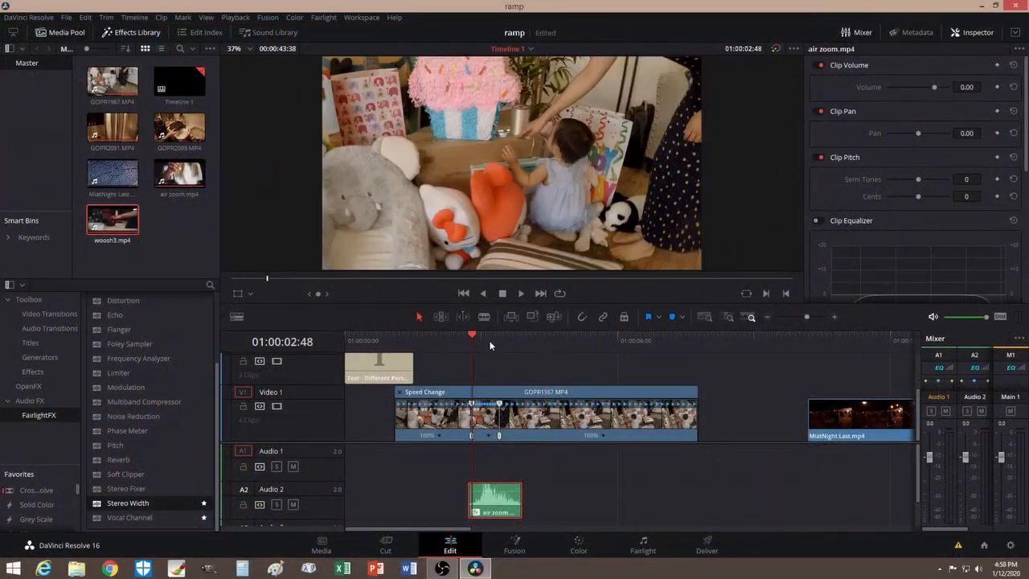
drag(476, 336, 558, 353)
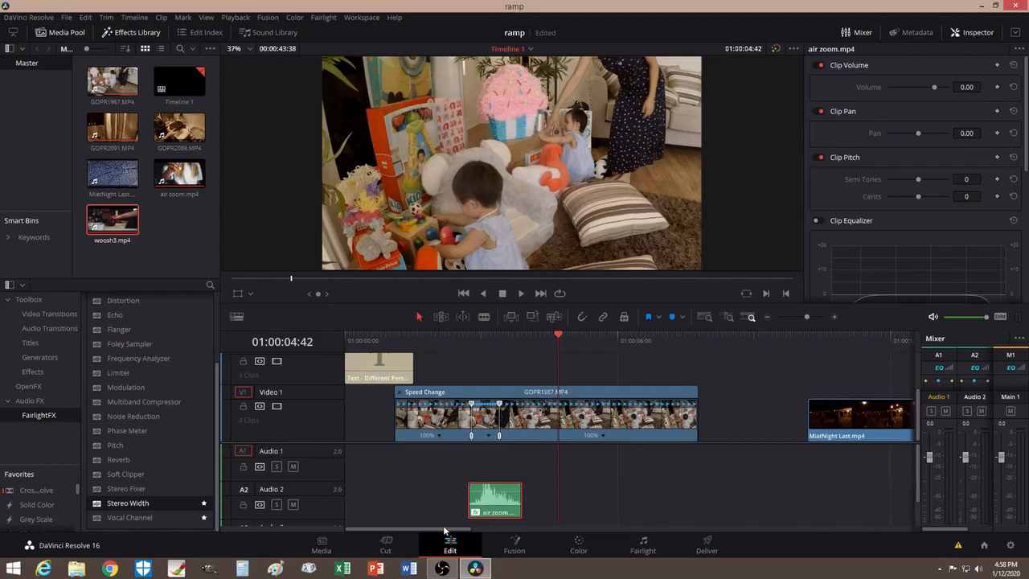
Step: Move the MiatNight Last.mp4 clip earlier on Video 1, closer to the end of GOPR1967.MP4, and go to its beginning
drag(423, 525, 500, 526)
drag(578, 426, 498, 426)
click(411, 337)
drag(412, 337, 391, 334)
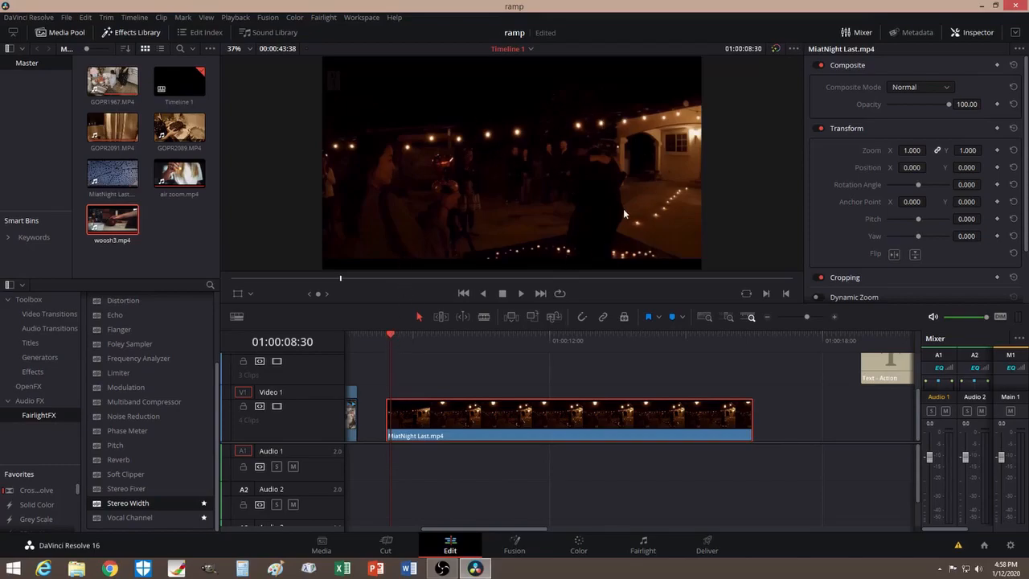
Step: Scrub through the opening of MiatNight Last.mp4, and play the clip from its beginning to about its middle
click(391, 335)
drag(392, 336, 469, 339)
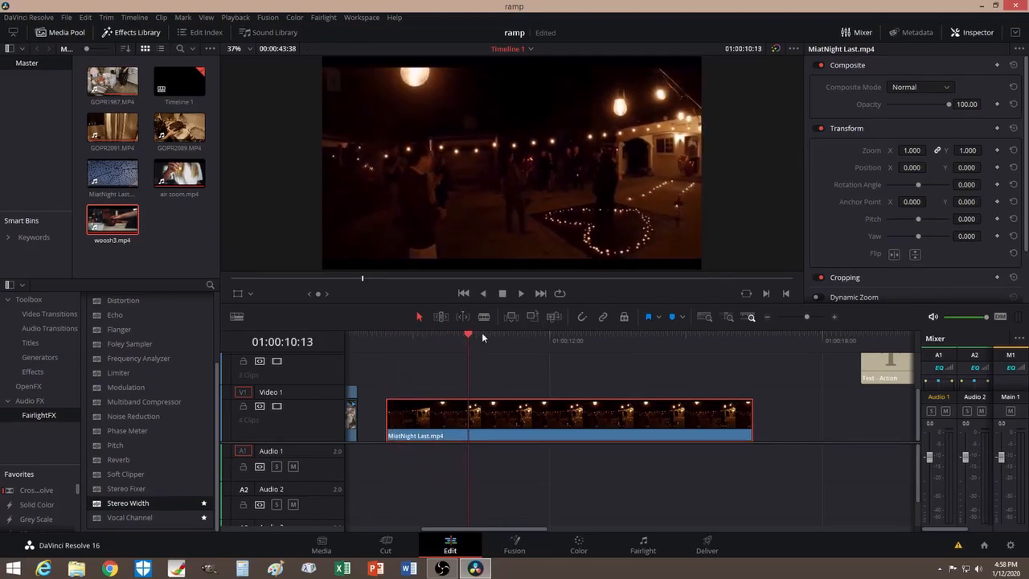
drag(470, 336, 390, 336)
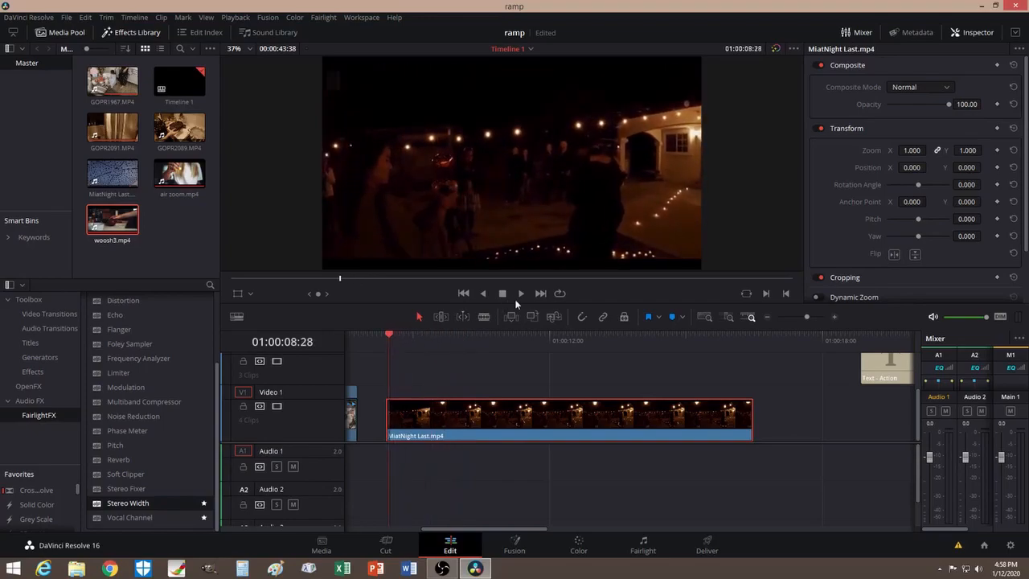
click(522, 294)
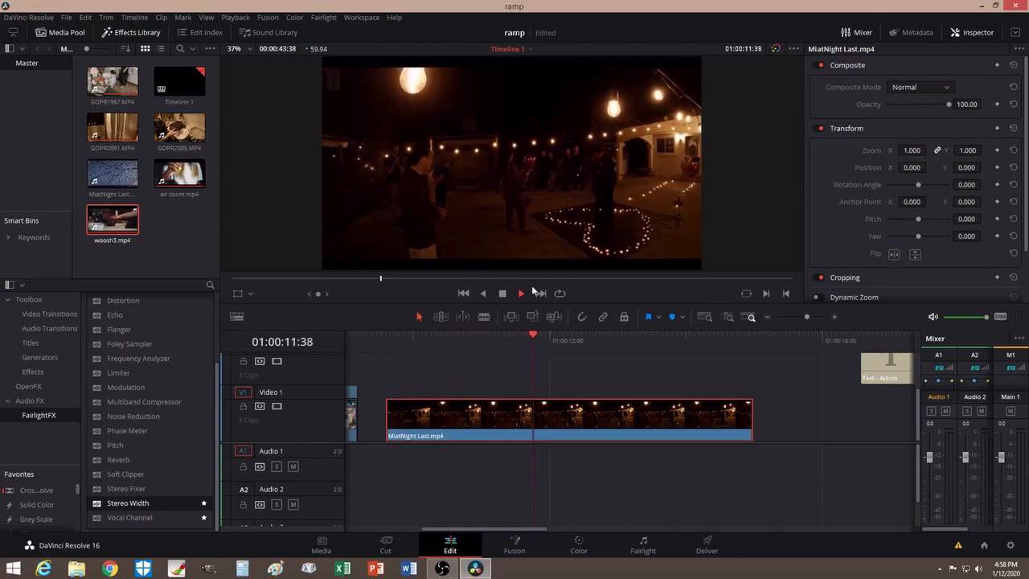
click(502, 293)
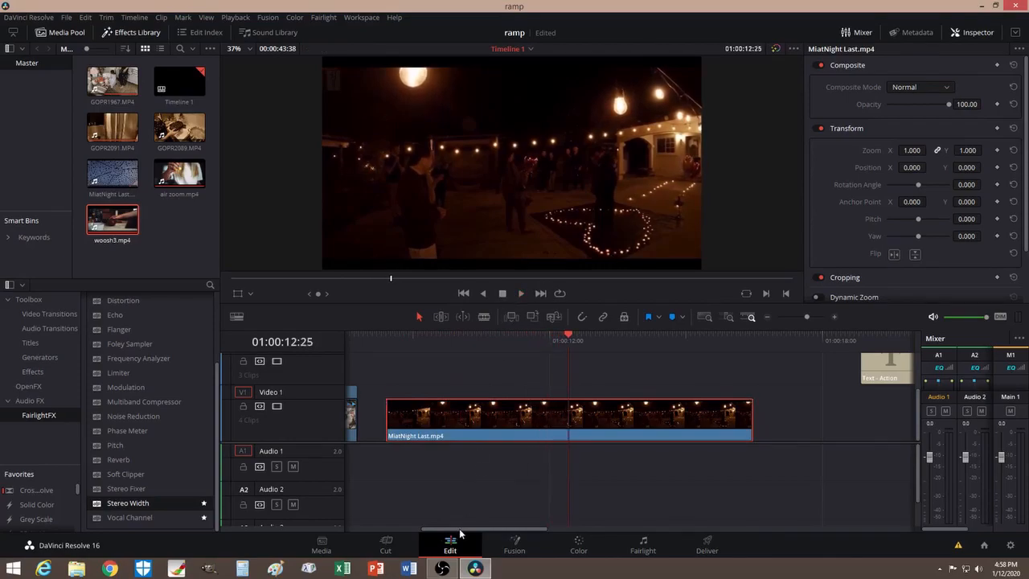
Step: View the Different Perspective/Angle title and the later part of the GOPR1967.MP4 clip
drag(459, 528, 364, 531)
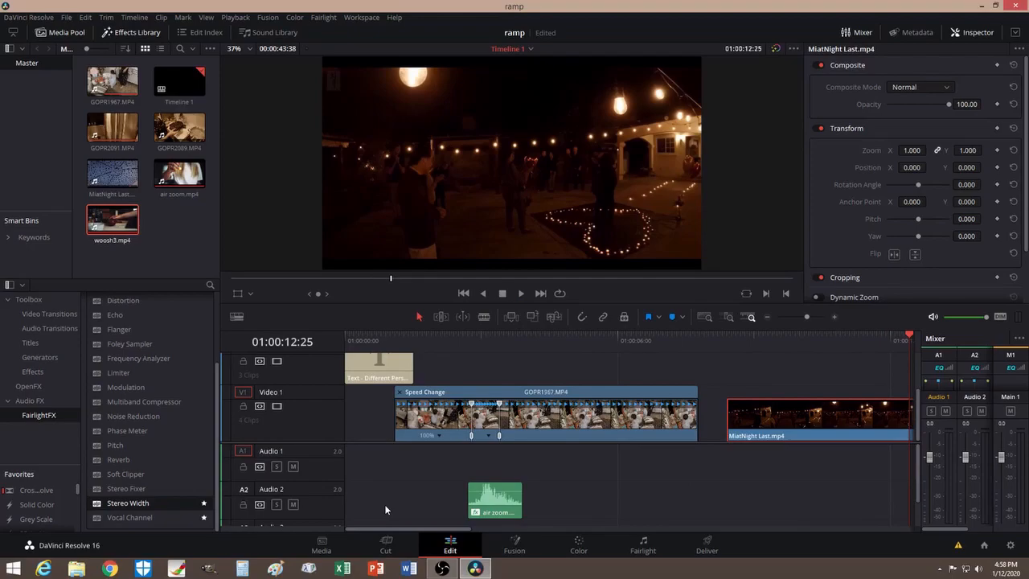
click(384, 337)
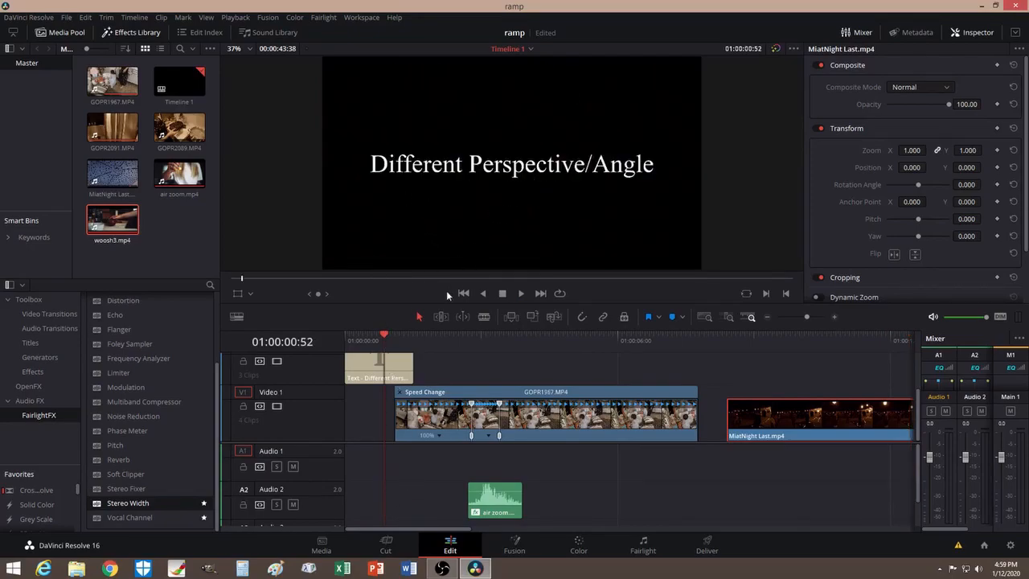
drag(629, 341, 652, 342)
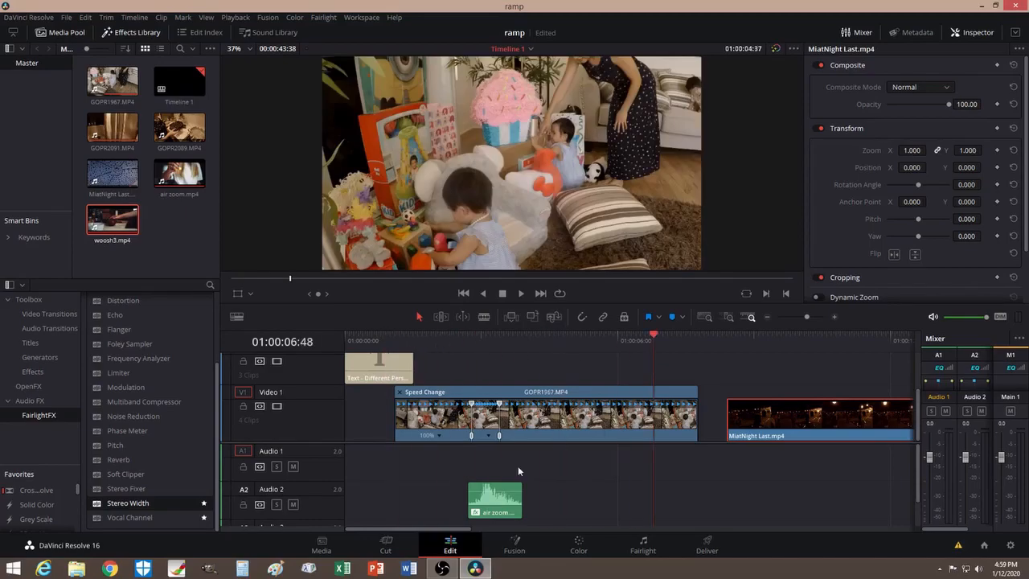
Step: Preview the Action title and move it slightly earlier on its track
drag(398, 528, 557, 522)
click(547, 333)
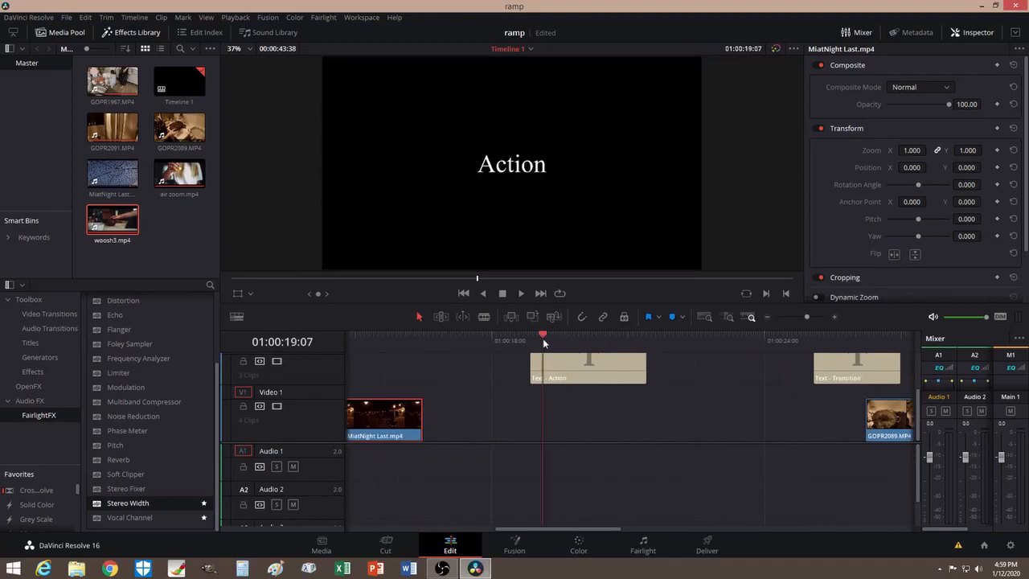
drag(547, 333, 579, 333)
drag(566, 381, 541, 382)
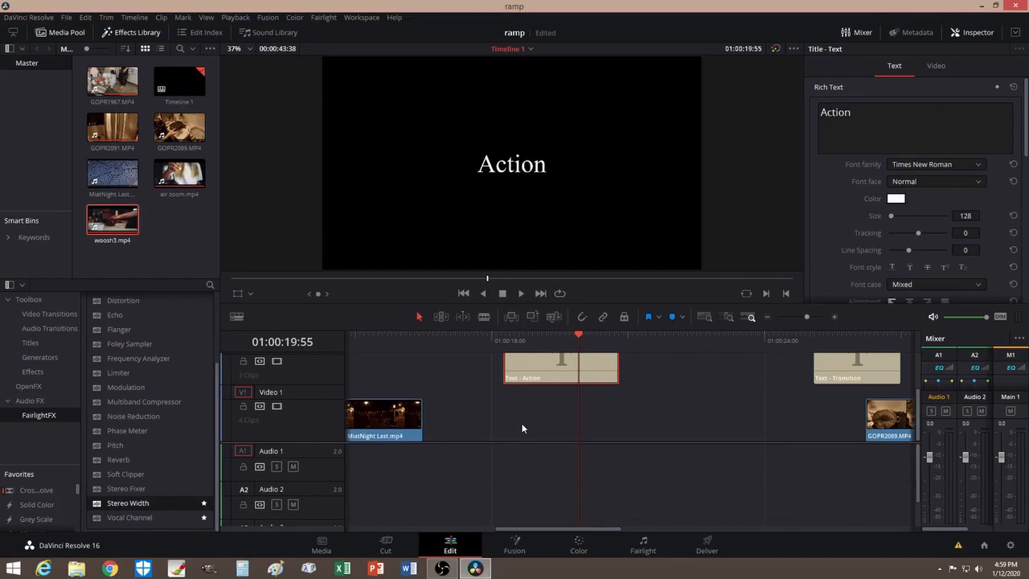
Step: Review the camera movement in the sped-up part of GOPR1967.MP4 and in the first half of MiatNight Last.mp4
drag(543, 528, 399, 523)
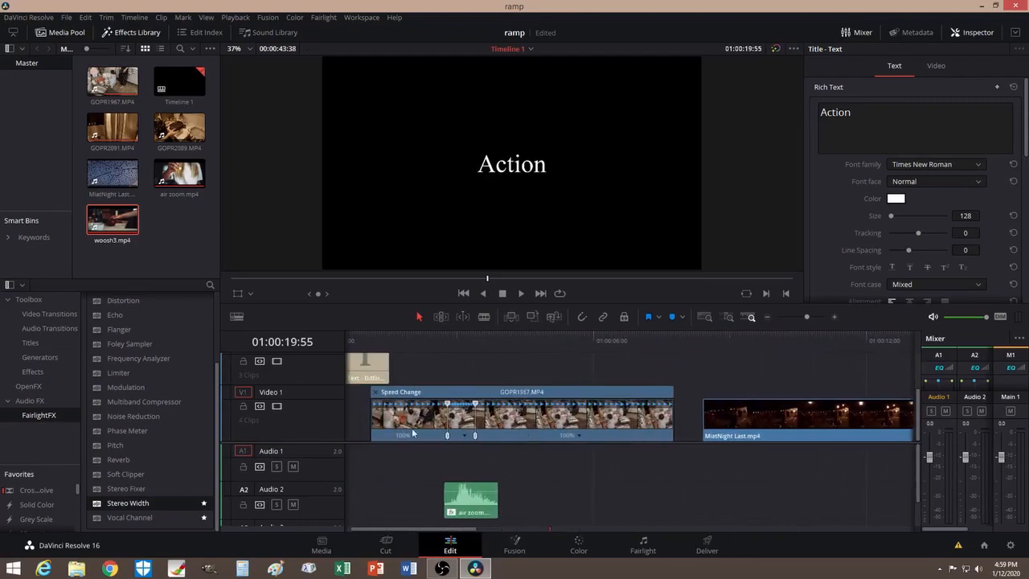
click(445, 337)
drag(444, 337, 544, 353)
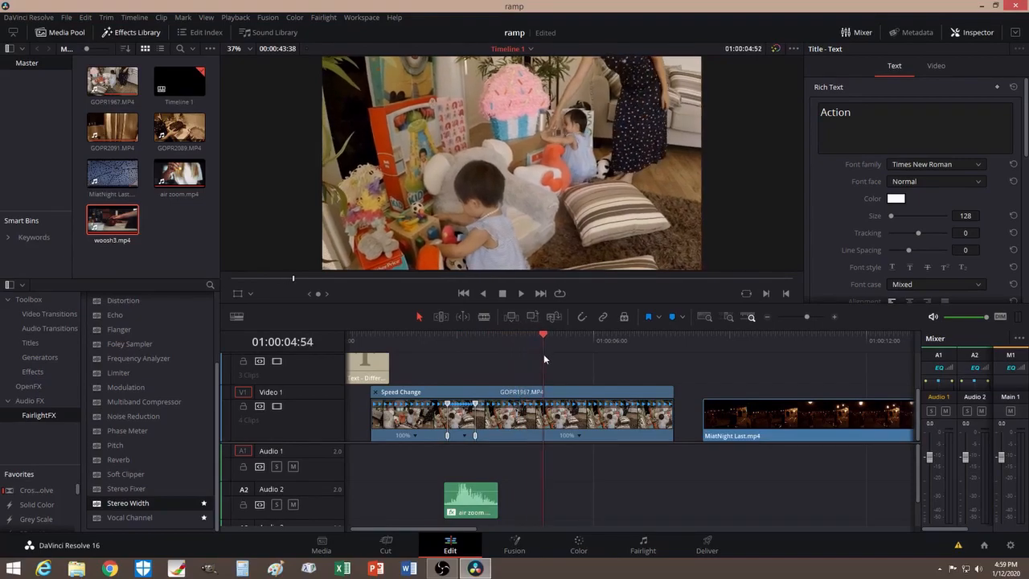
drag(414, 529, 479, 527)
click(419, 336)
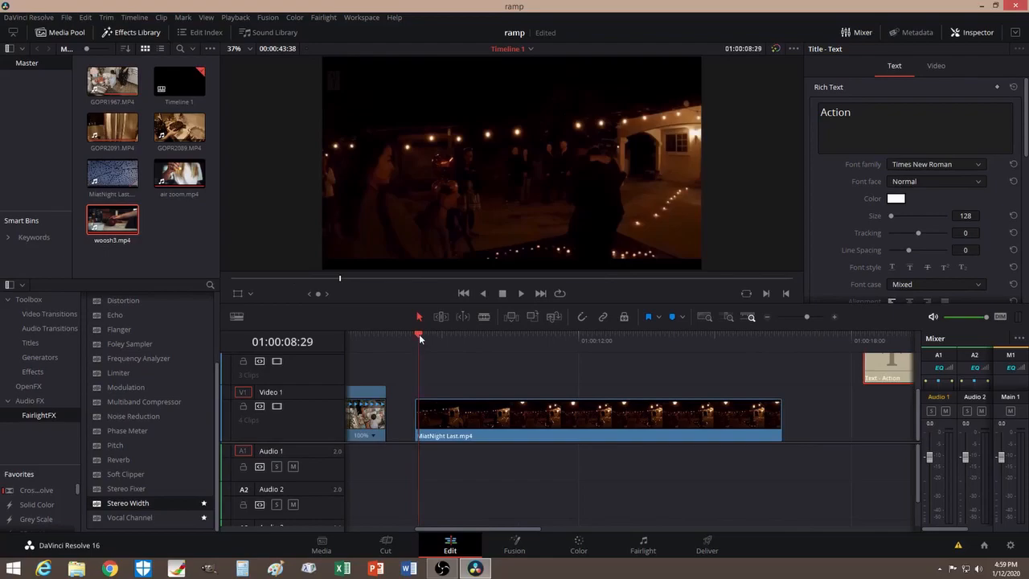
click(423, 337)
drag(423, 336, 589, 350)
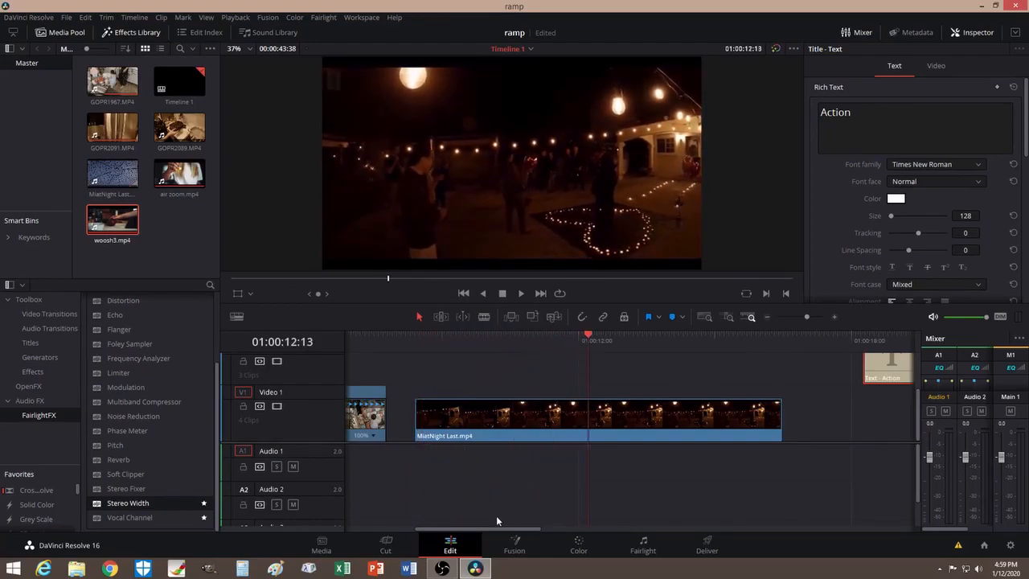
Step: Review the Transition title and scrub through the GOPR2089.MP4 and GOPR2091.MP4 clips to examine their camera pans
drag(478, 529, 630, 527)
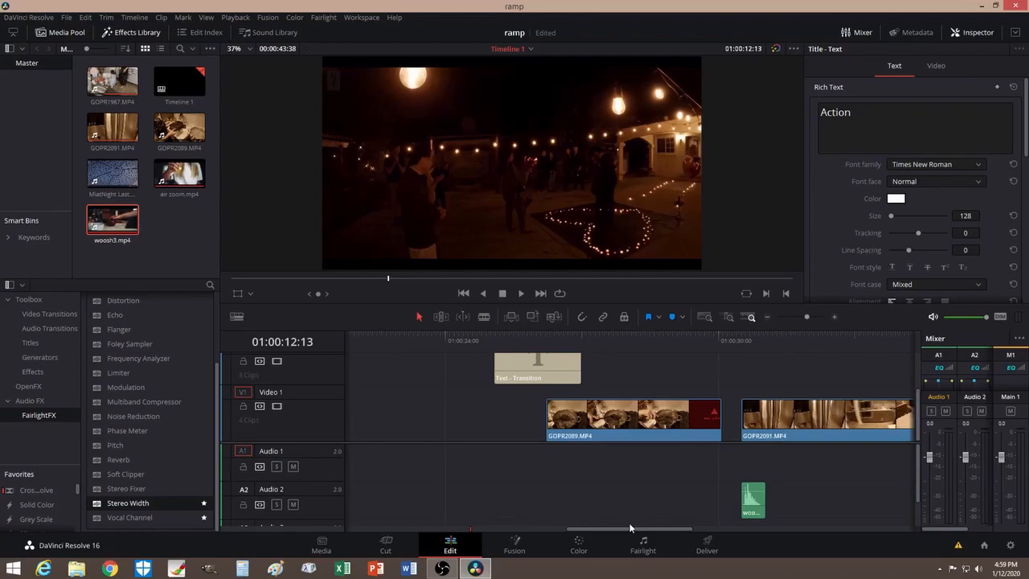
click(515, 337)
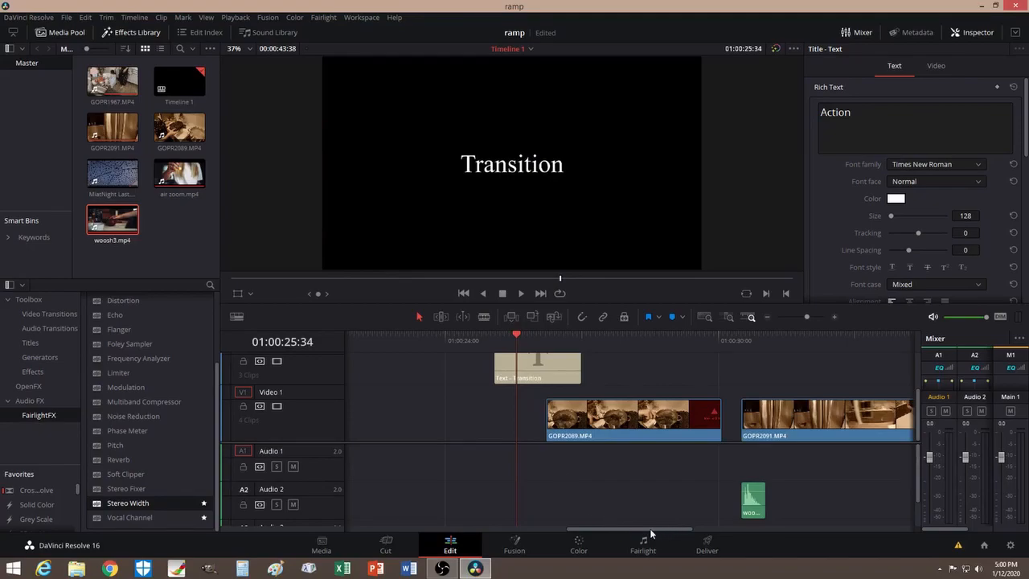
drag(649, 528, 670, 528)
drag(598, 338, 824, 372)
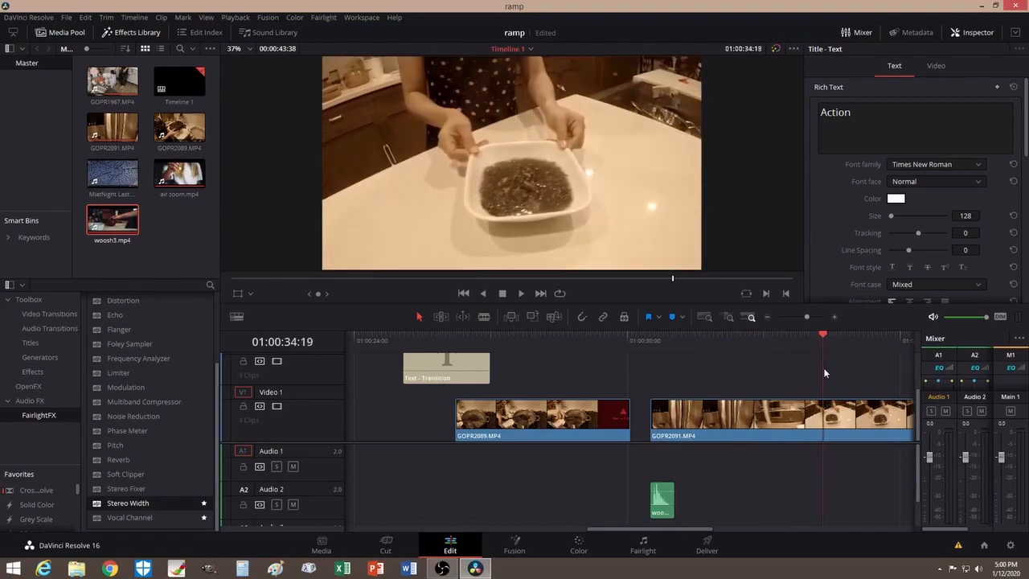
drag(685, 530, 689, 530)
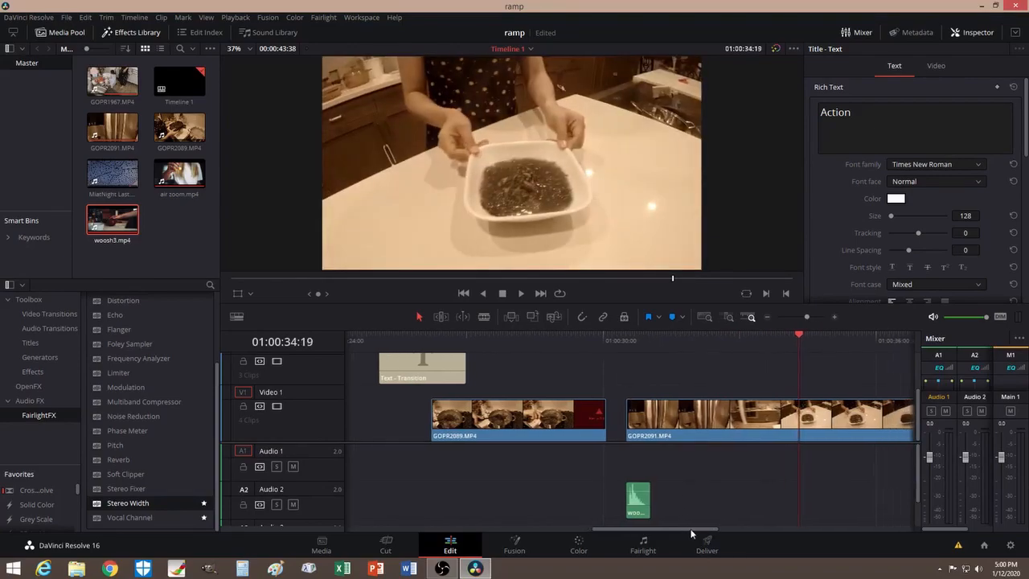
click(518, 344)
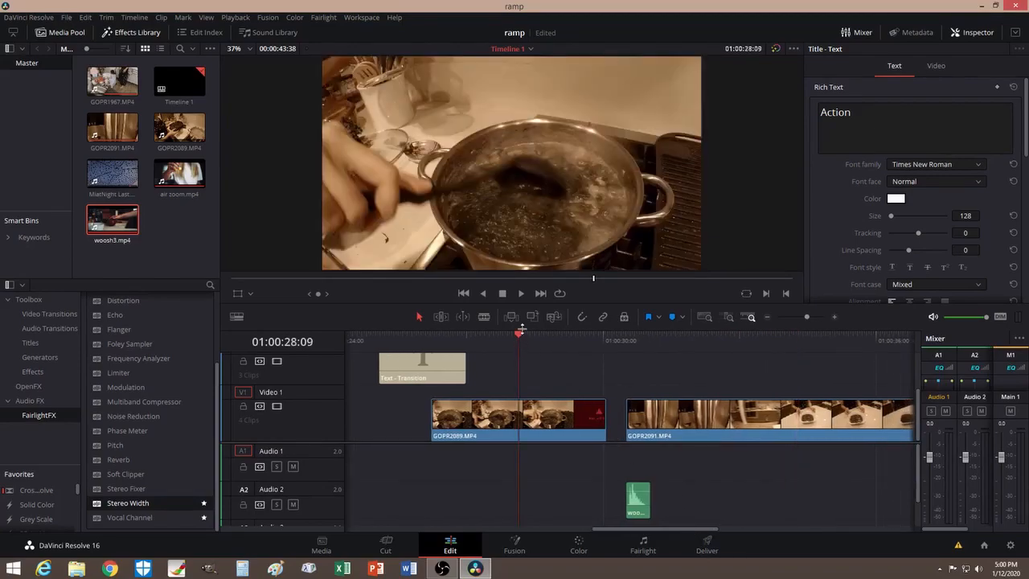
drag(519, 335, 829, 369)
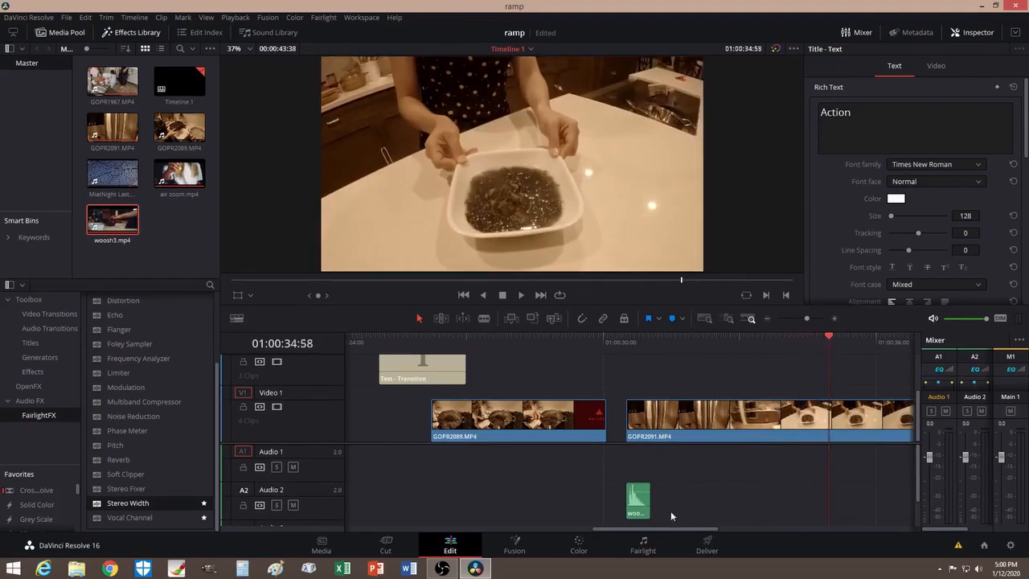
drag(668, 530, 688, 528)
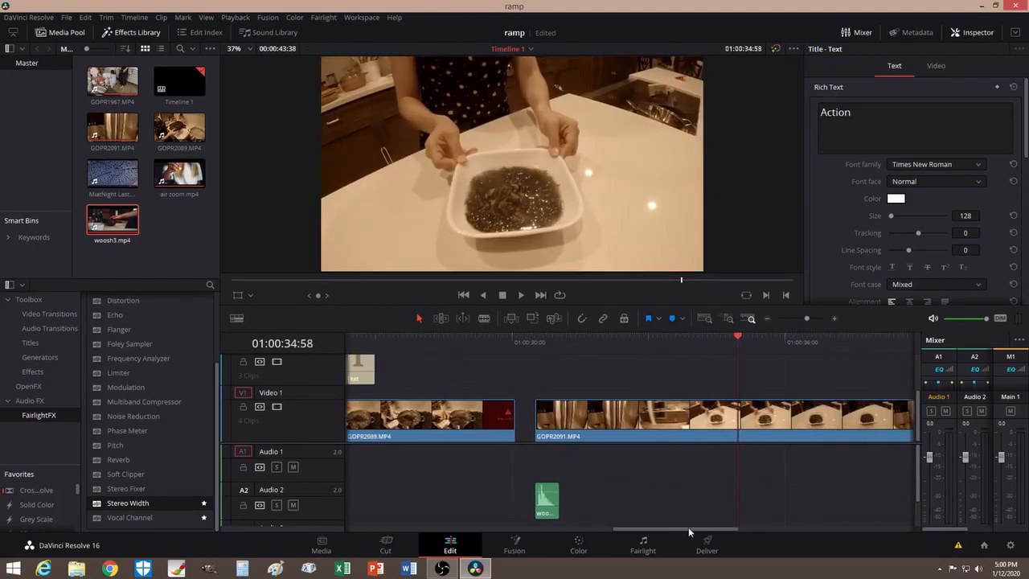
drag(738, 341, 778, 346)
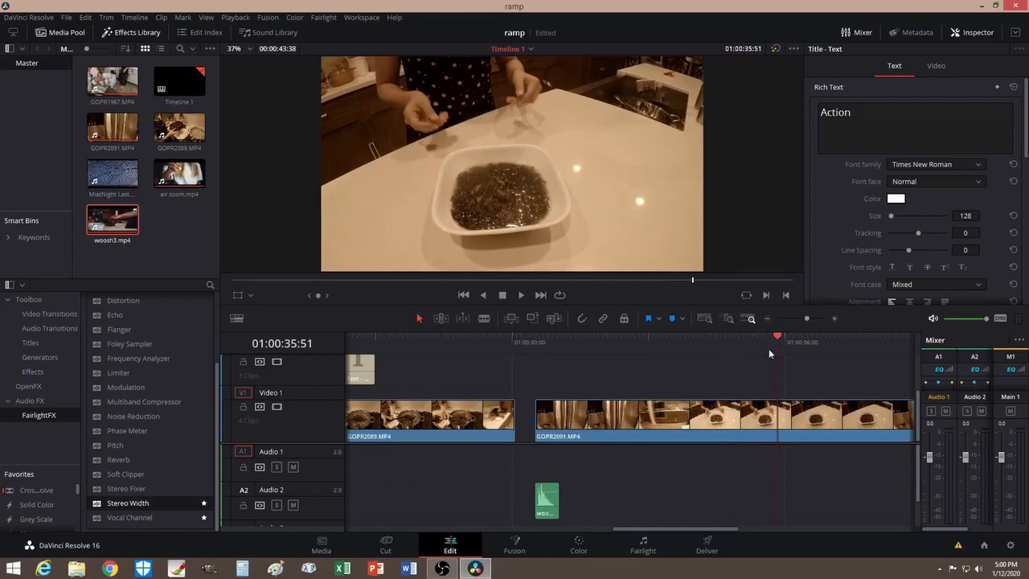
Step: Split GOPR2091.MP4 at 01:00:32:25 during its opening pan, and delete the part before the cut, leaving the gap
drag(687, 530, 675, 528)
click(701, 342)
drag(701, 347, 665, 348)
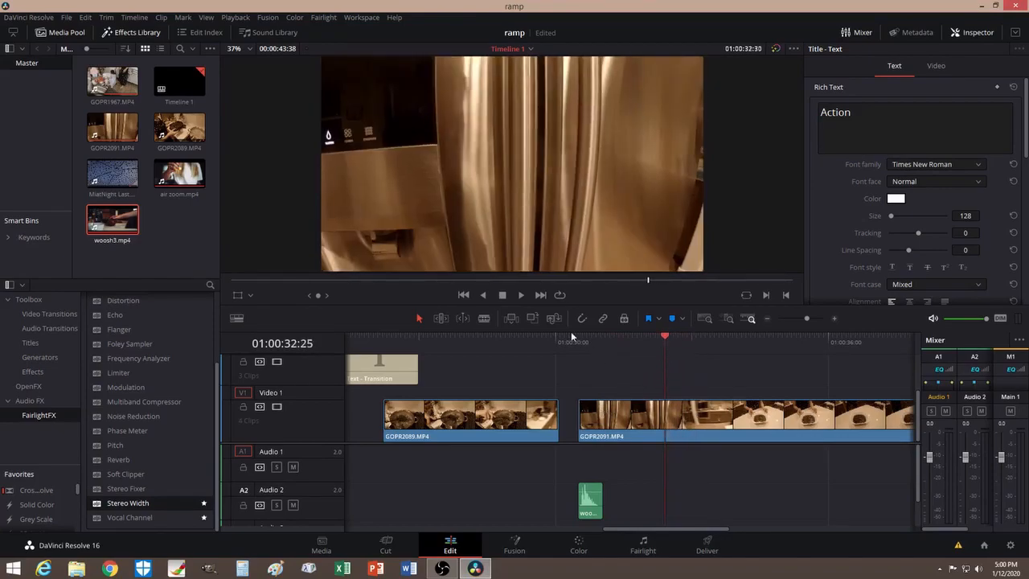
click(485, 318)
click(665, 418)
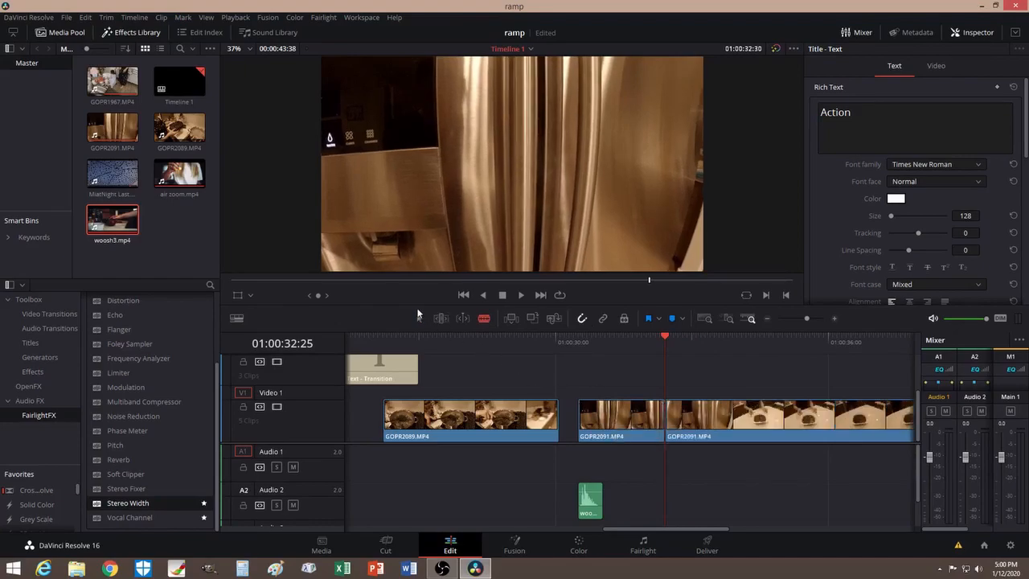
click(418, 318)
click(621, 437)
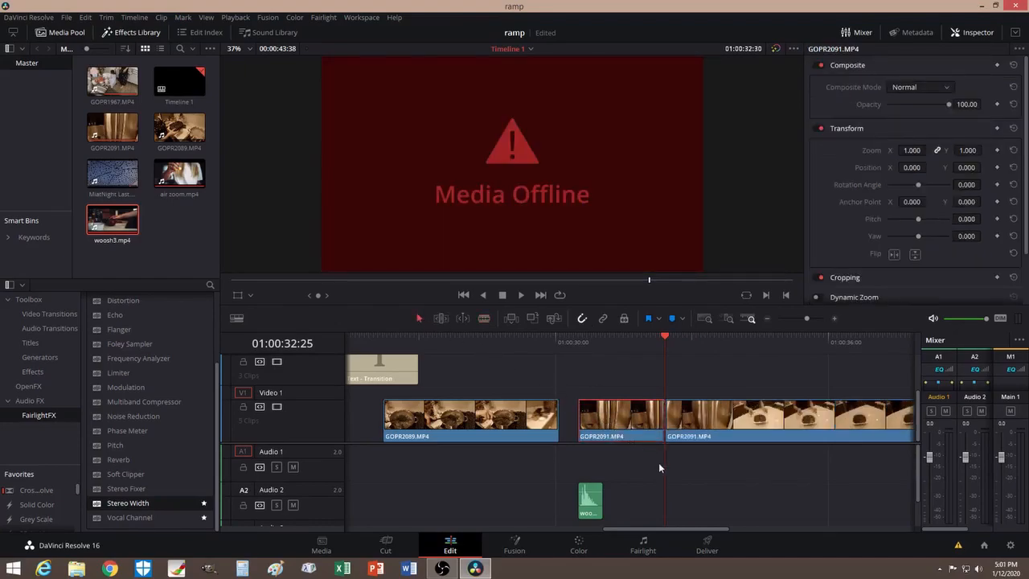
key(BackSpace)
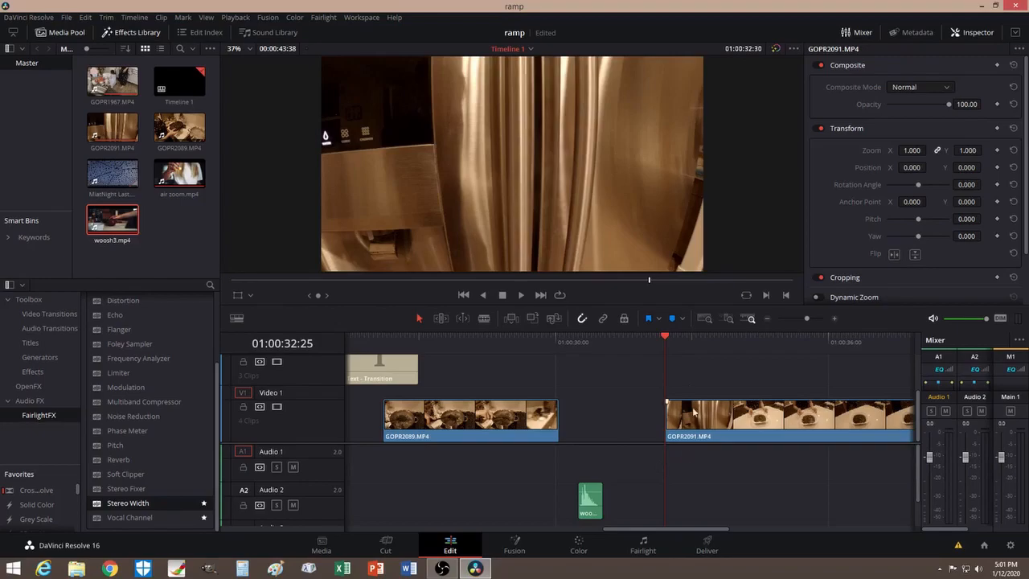
Step: Split GOPR2089.MP4 at 01:00:29:51 in its blurred closing pan, and delete the short piece after the cut
drag(659, 340, 549, 357)
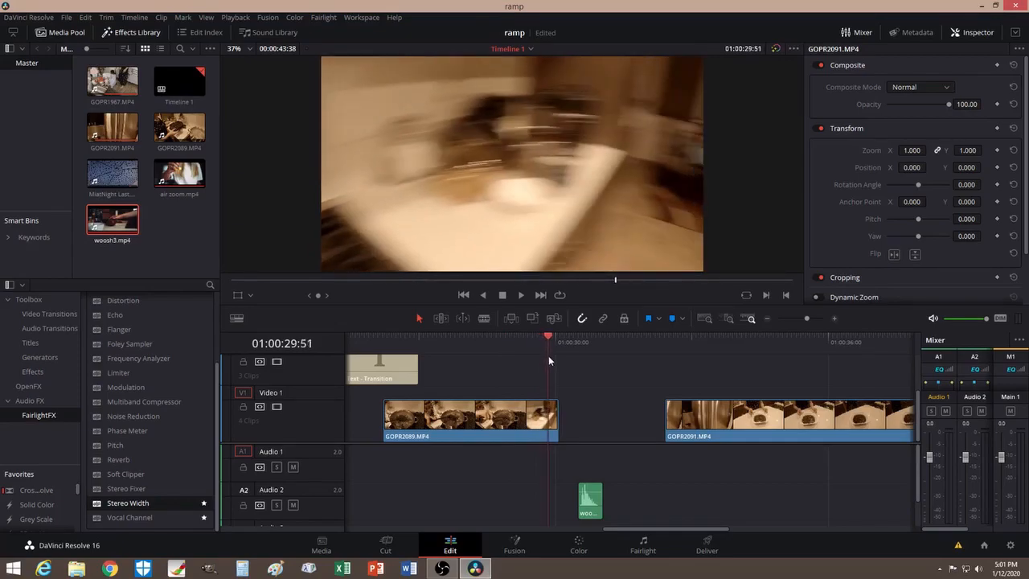
mouse_move(548, 355)
mouse_down()
mouse_move(561, 350)
mouse_move(535, 342)
mouse_move(549, 352)
mouse_up()
click(483, 318)
click(554, 423)
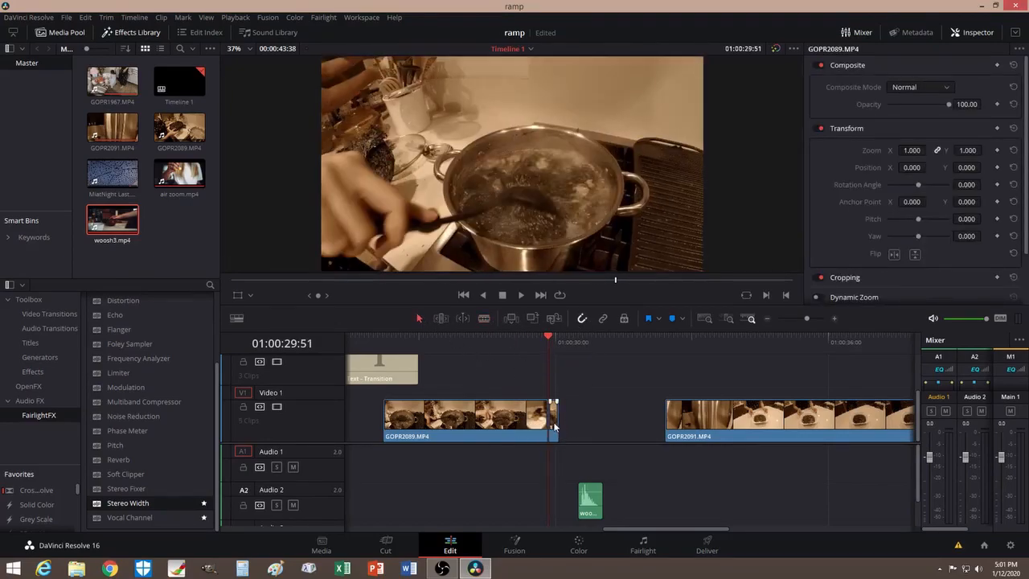
key(BackSpace)
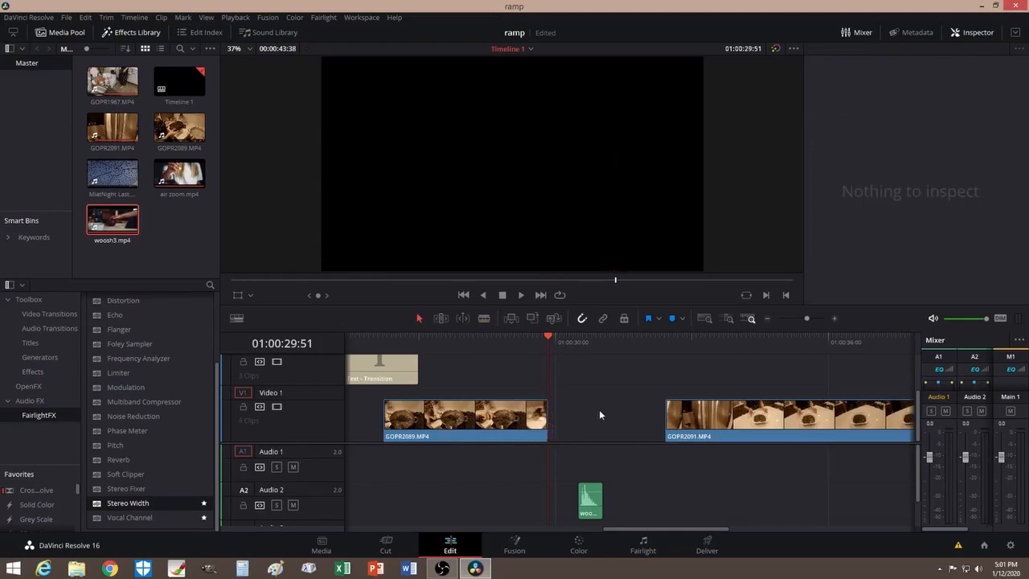
Step: Move GOPR2091.MP4 directly against the end of GOPR2089.MP4, and shift the woosh3.mp4 sound later on Audio 2, away from the join
drag(549, 342, 527, 342)
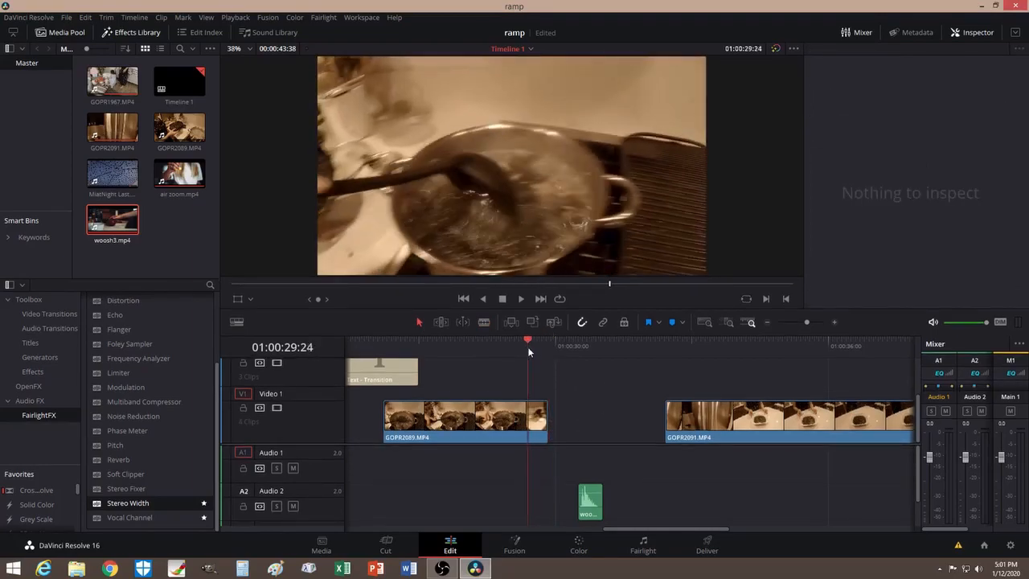
drag(719, 445, 603, 442)
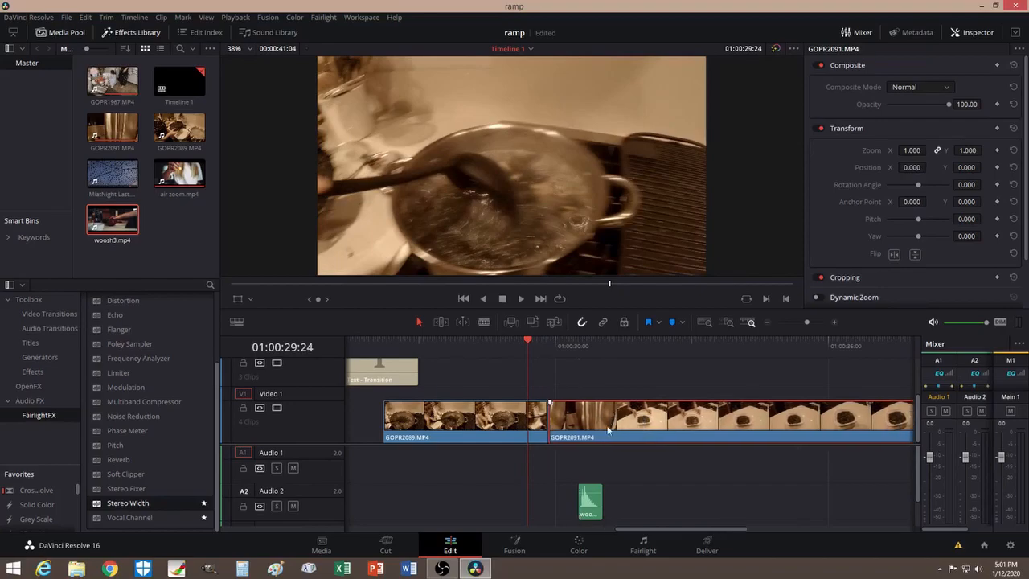
drag(590, 510, 760, 508)
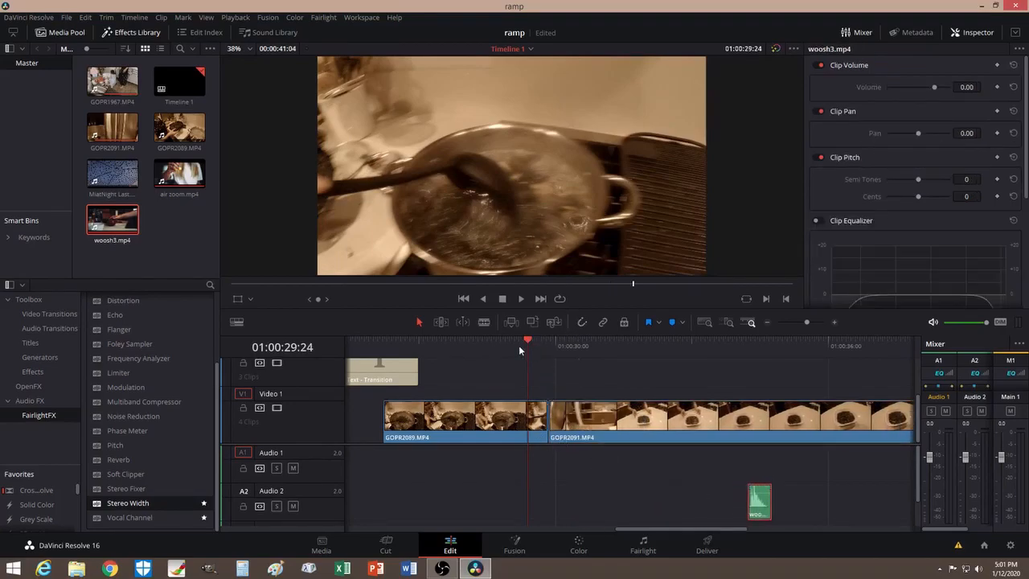
Step: Split GOPR2091.MP4 at 01:00:30:21 during its opening pan, and delete the short piece before the cut
drag(528, 342, 571, 346)
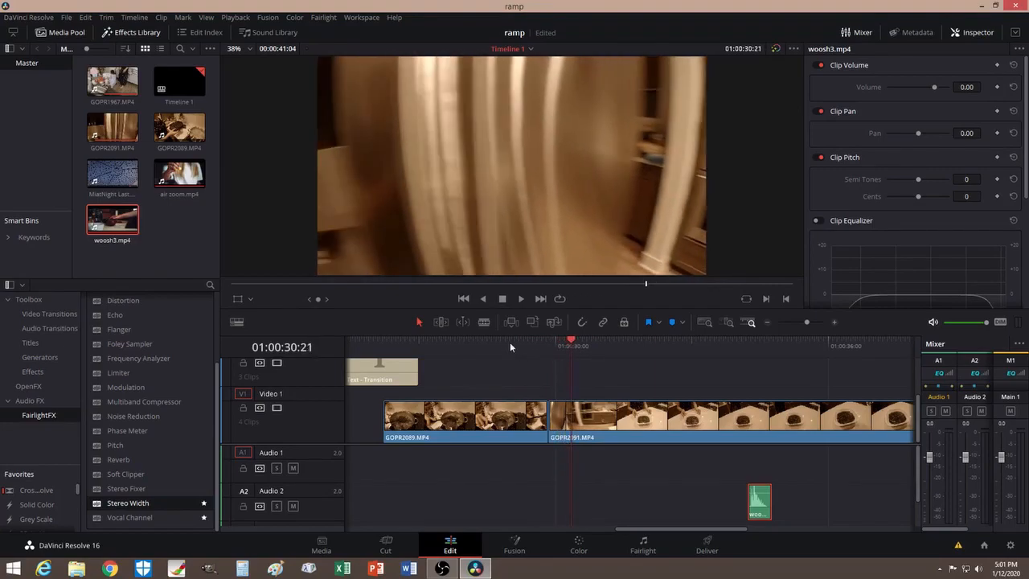
click(582, 323)
click(484, 322)
click(569, 418)
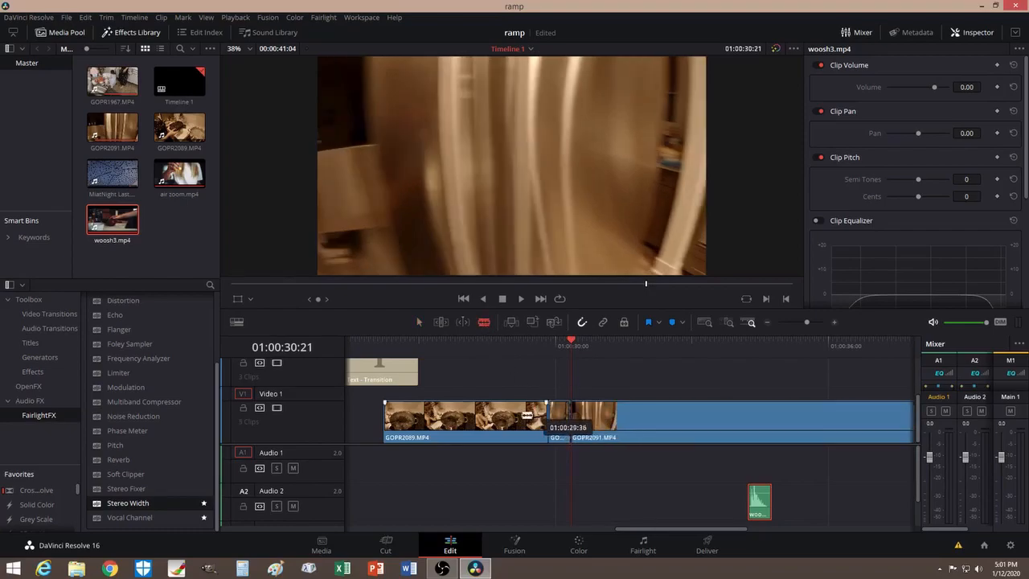
key(a)
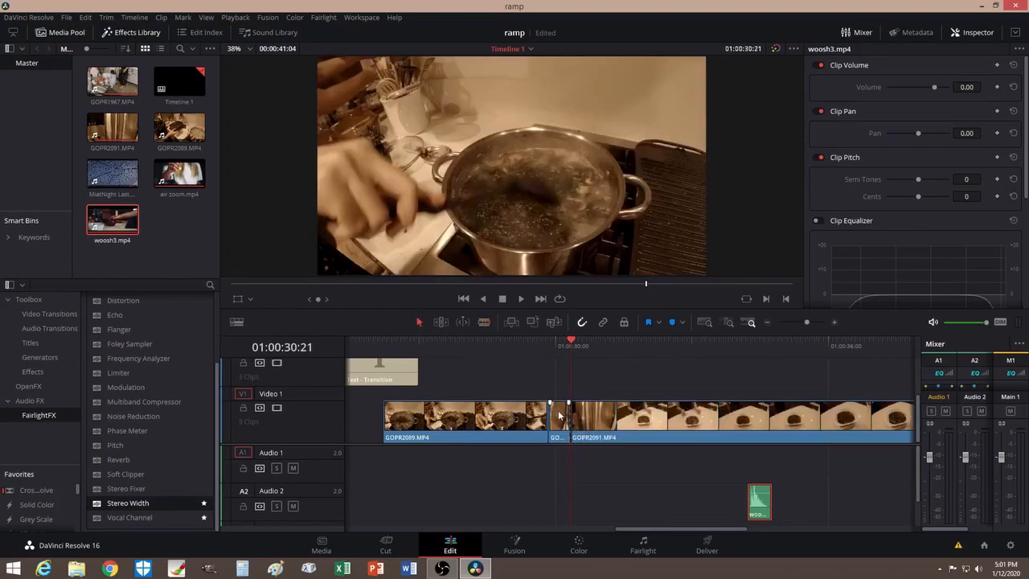
click(559, 415)
key(BackSpace)
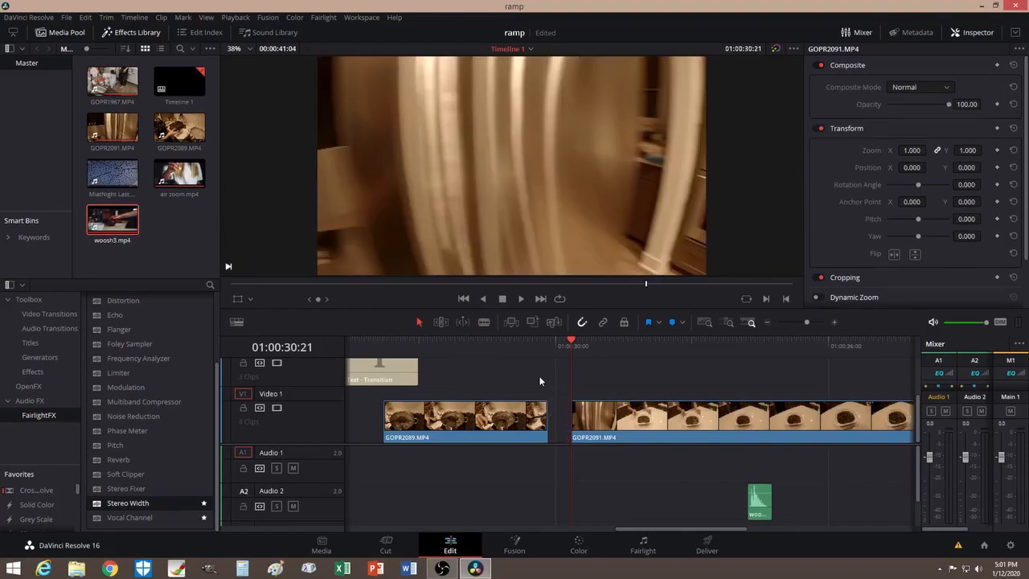
Step: Close the gap by moving GOPR2091.MP4 flush against the end of GOPR2089.MP4
drag(577, 341, 519, 351)
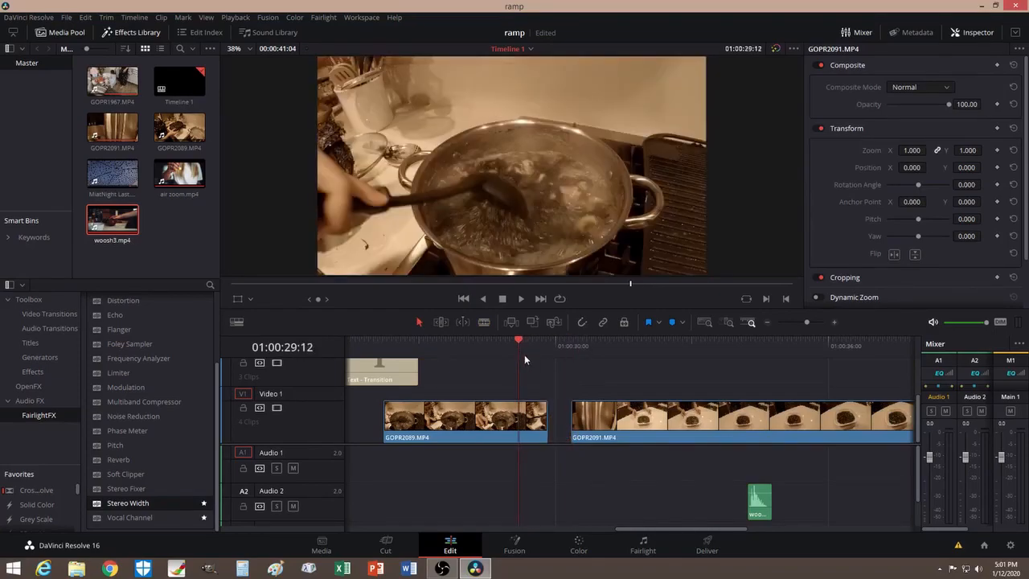
click(582, 322)
drag(615, 401, 562, 403)
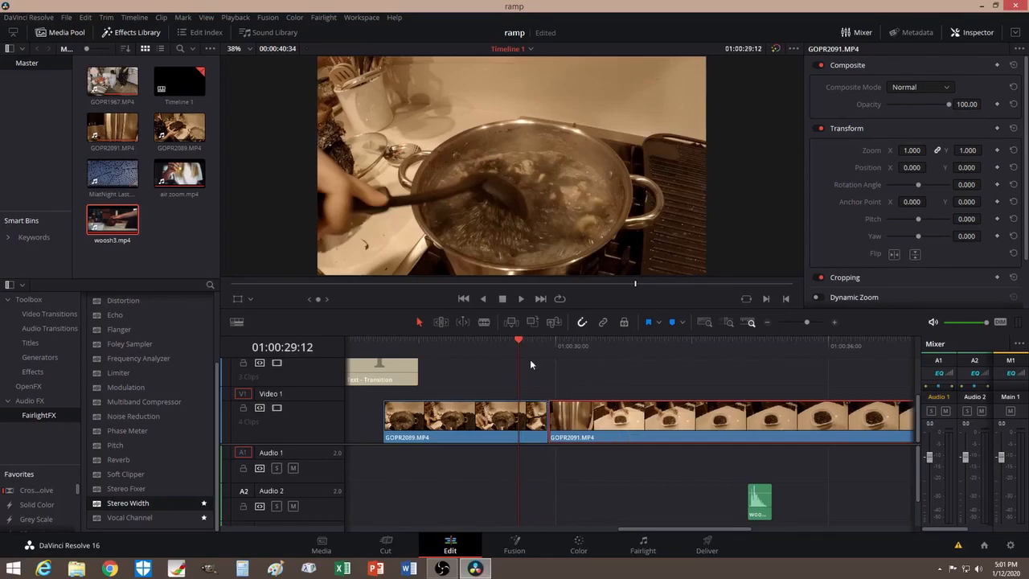
mouse_move(521, 343)
mouse_down()
mouse_move(553, 346)
mouse_move(512, 339)
mouse_move(638, 365)
mouse_move(524, 341)
mouse_up()
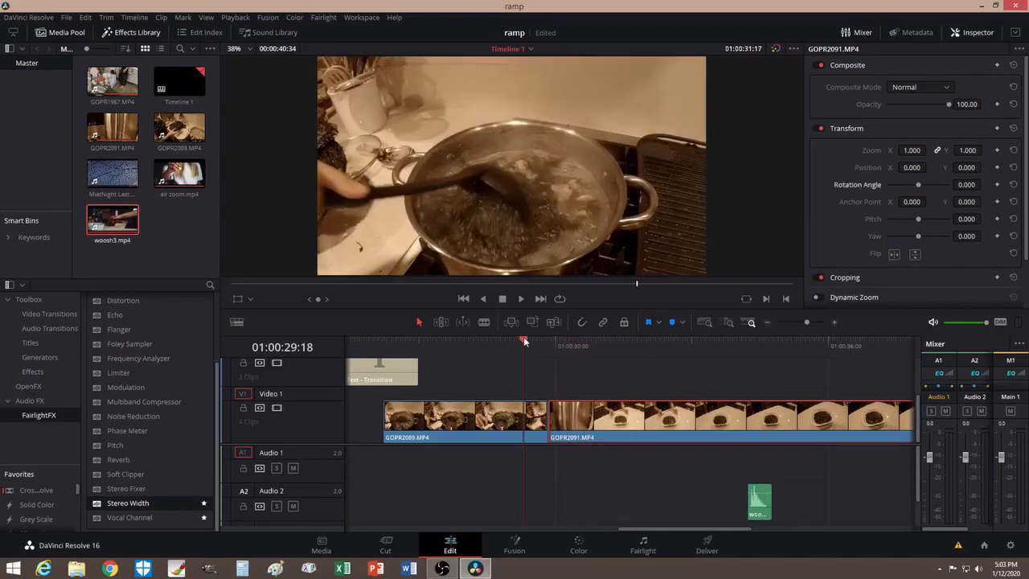
mouse_move(618, 423)
mouse_down()
mouse_move(636, 423)
mouse_move(614, 427)
mouse_up()
click(586, 327)
Step: Show the retime controls on both GOPR2089.MP4 and GOPR2091.MP4
drag(528, 344, 494, 342)
right_click(480, 419)
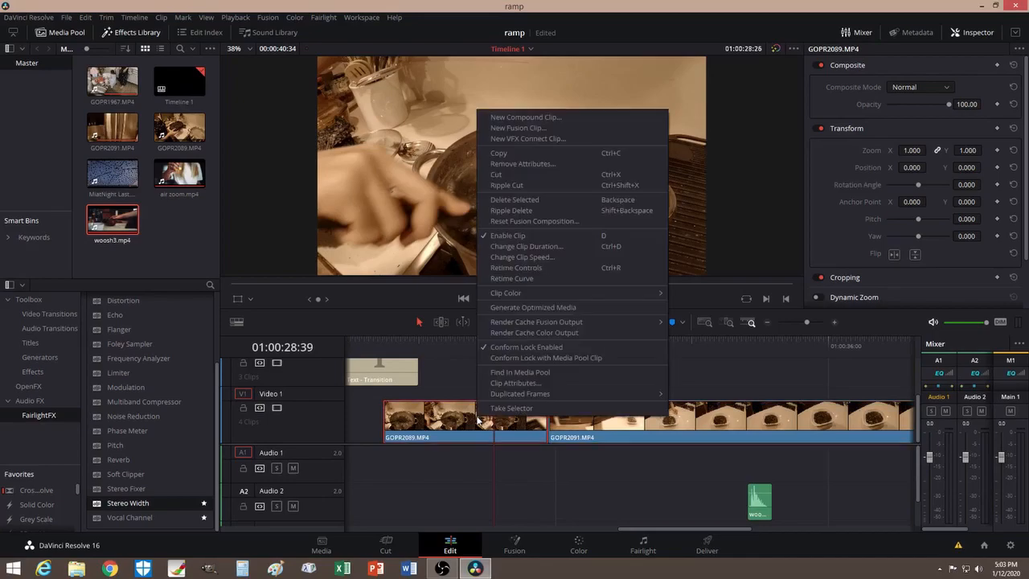
click(523, 267)
right_click(619, 424)
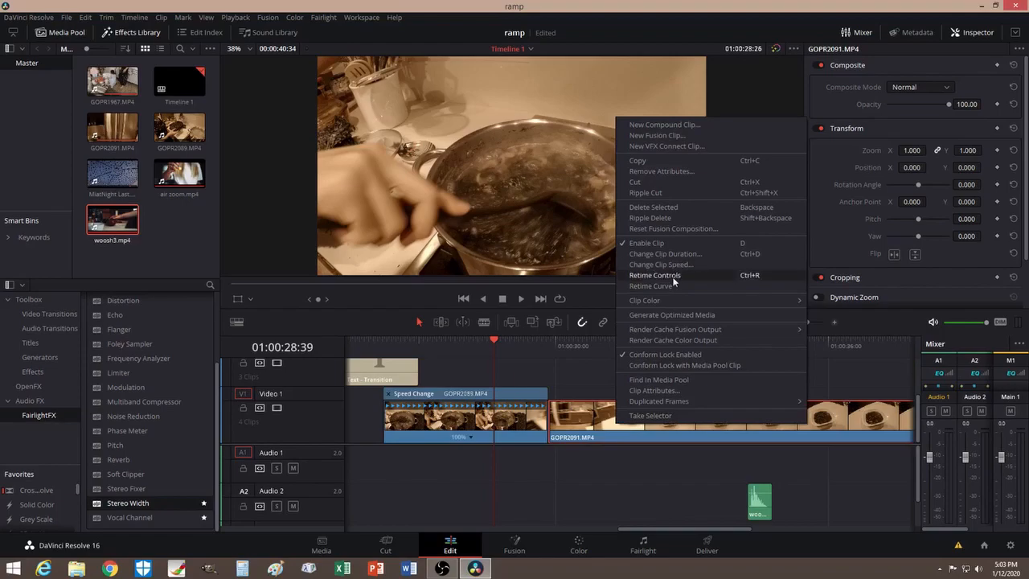
click(673, 277)
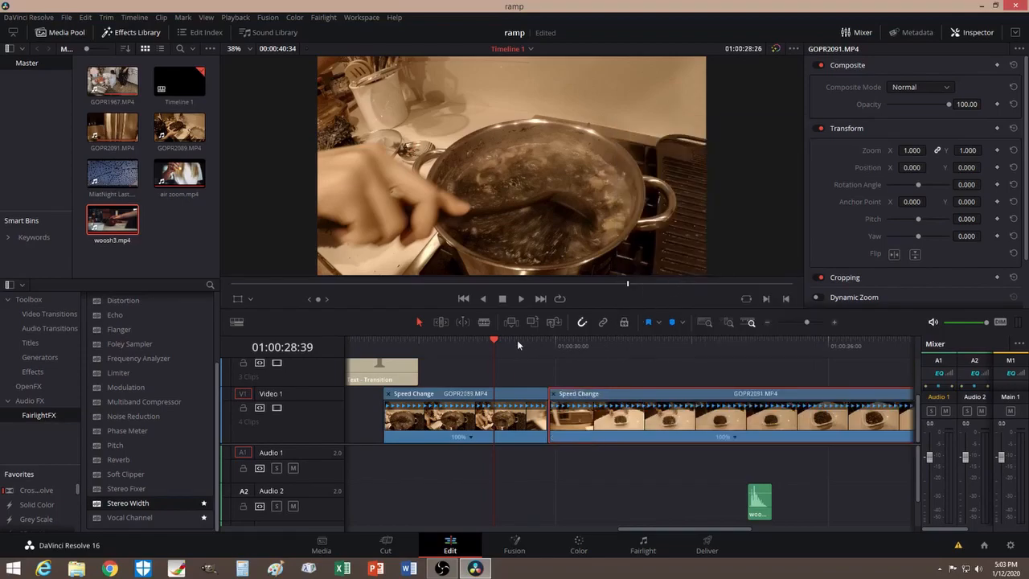
Step: Add a speed point to GOPR2089.MP4 at 01:00:29:10, and set the segment after it to 400% speed
drag(495, 338, 517, 343)
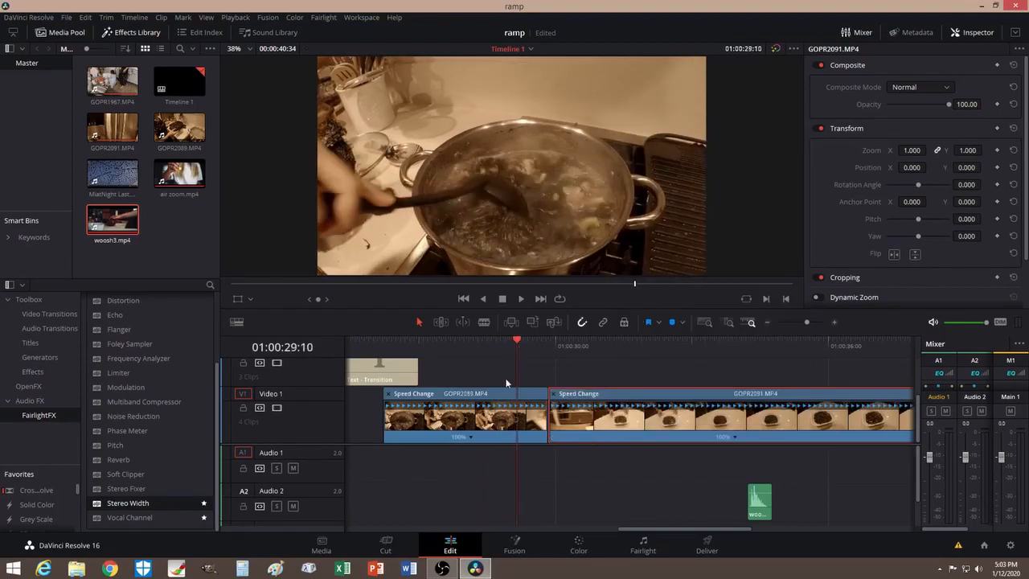
click(474, 438)
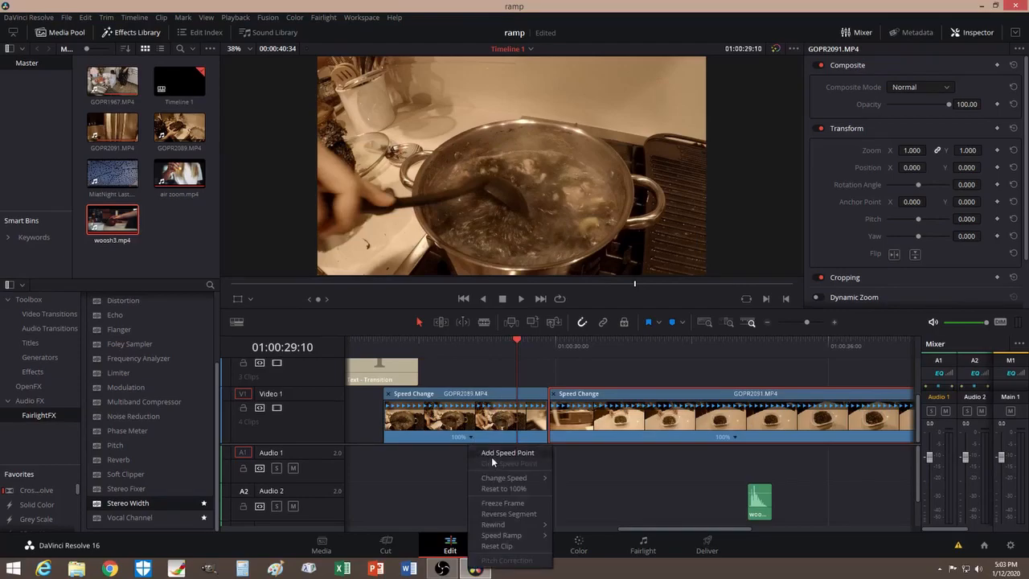
click(492, 454)
click(533, 436)
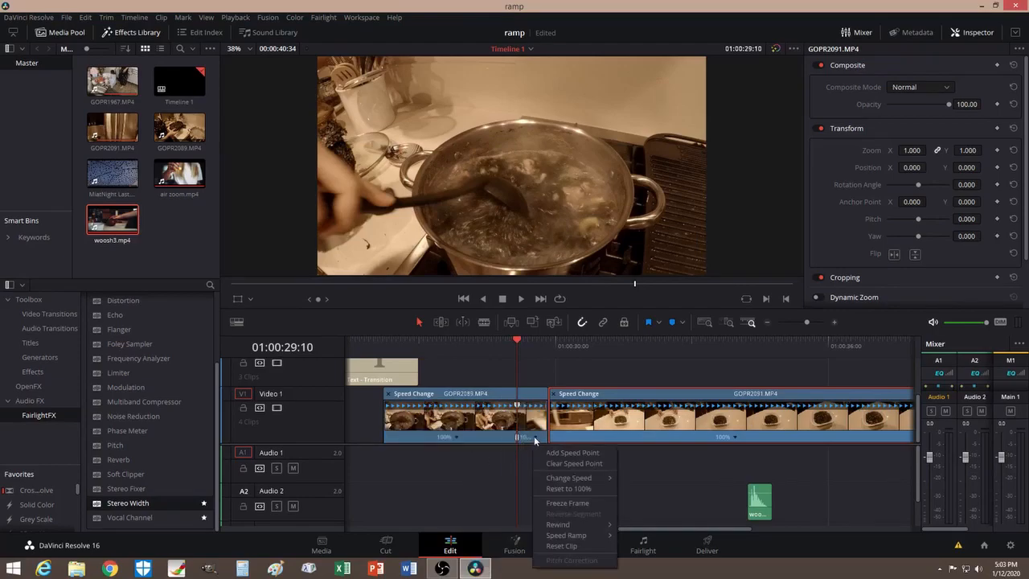
mouse_move(564, 474)
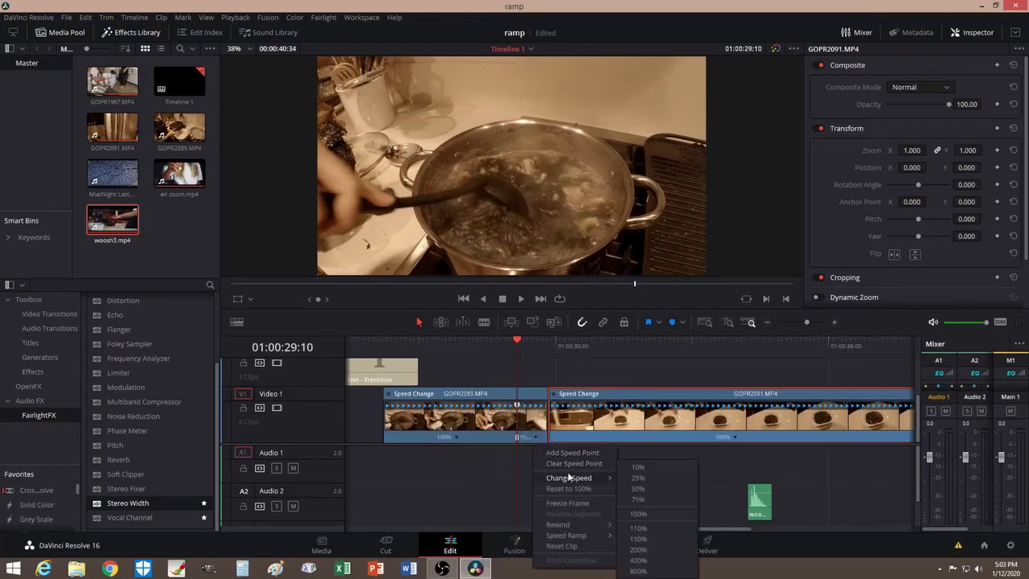
click(637, 560)
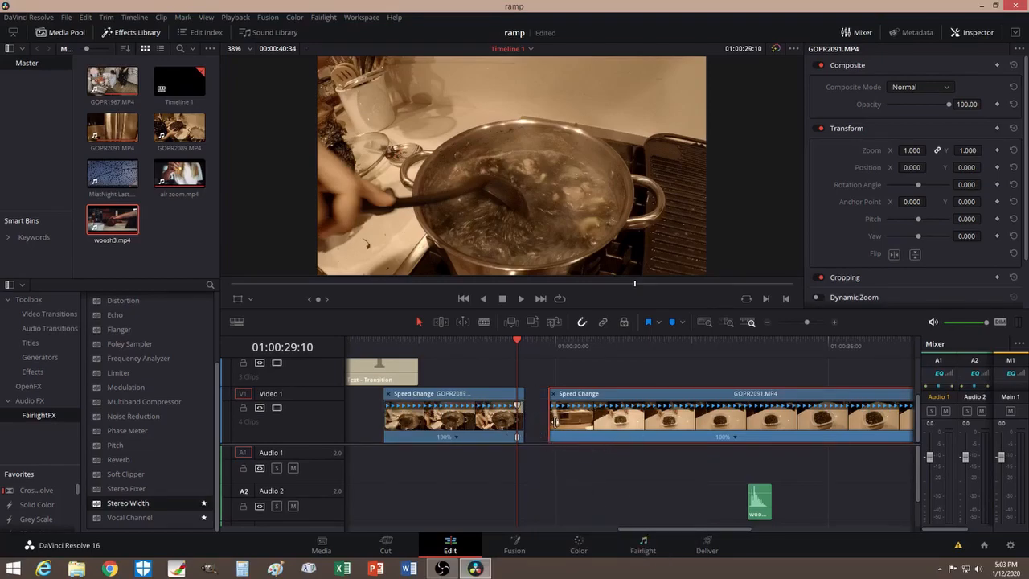
Step: Undo the shift of GOPR2091.MP4 along with the 400% speed change and speed point on GOPR2089.MP4
mouse_move(623, 423)
mouse_down()
mouse_move(610, 425)
mouse_move(625, 424)
mouse_up()
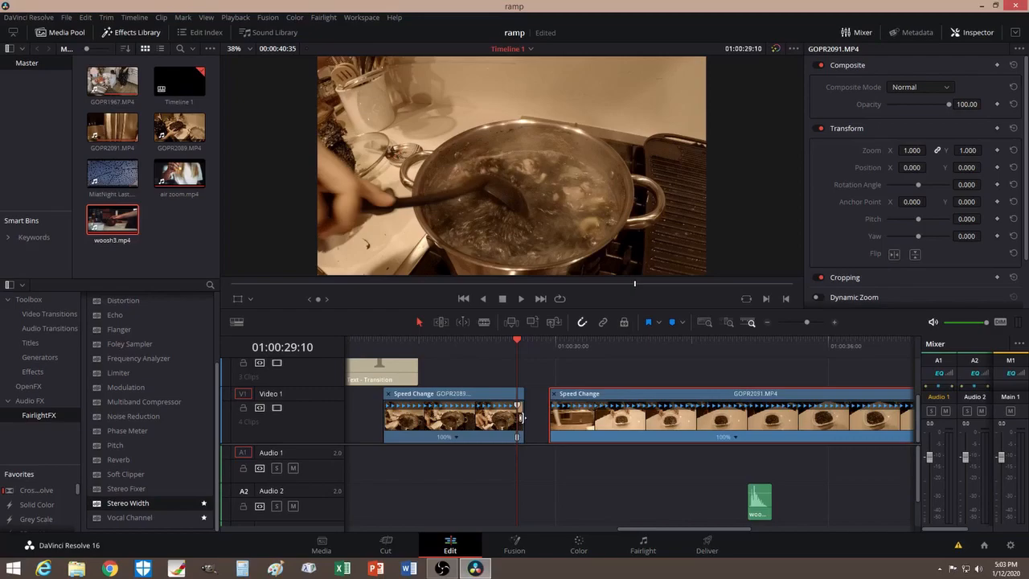
key(ctrl+z)
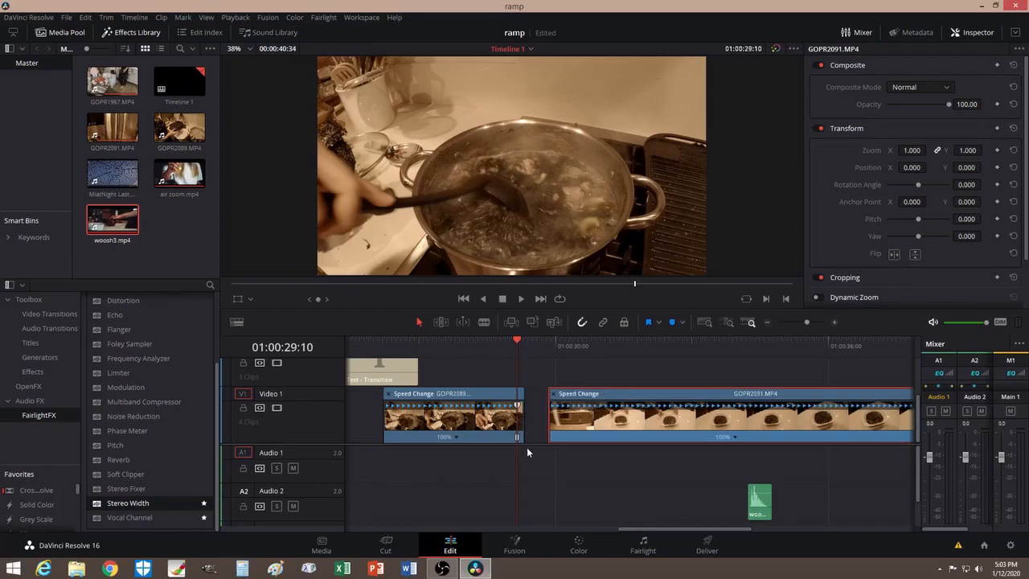
key(ctrl+z)
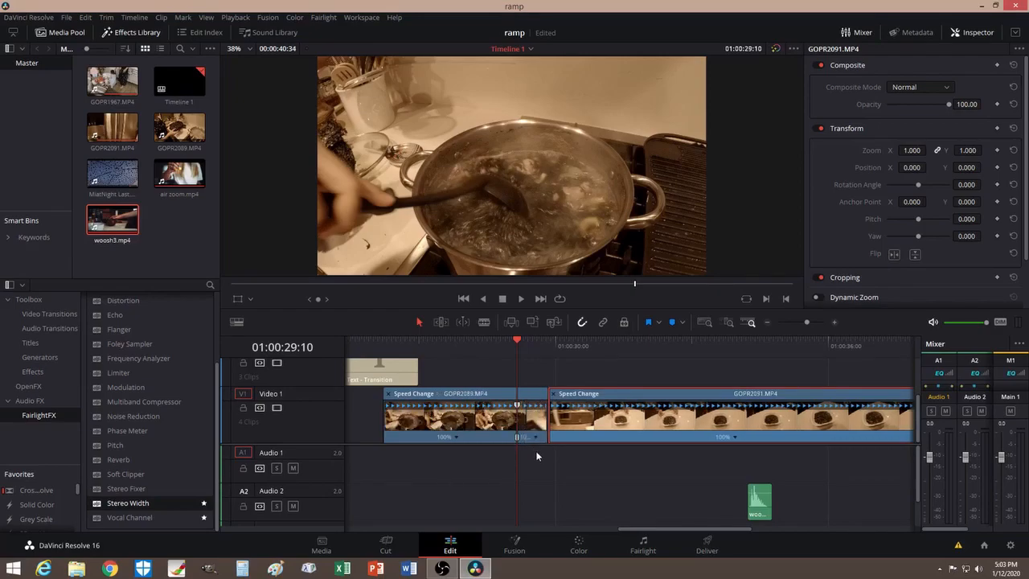
key(ctrl+z)
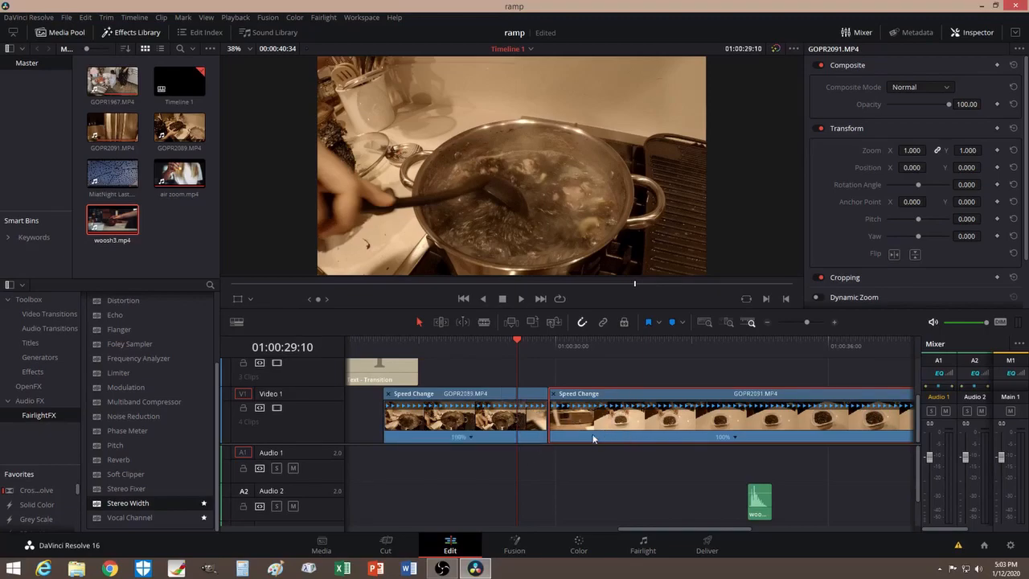
Step: Hide the retime controls on both GOPR2089.MP4 and GOPR2091.MP4
right_click(485, 427)
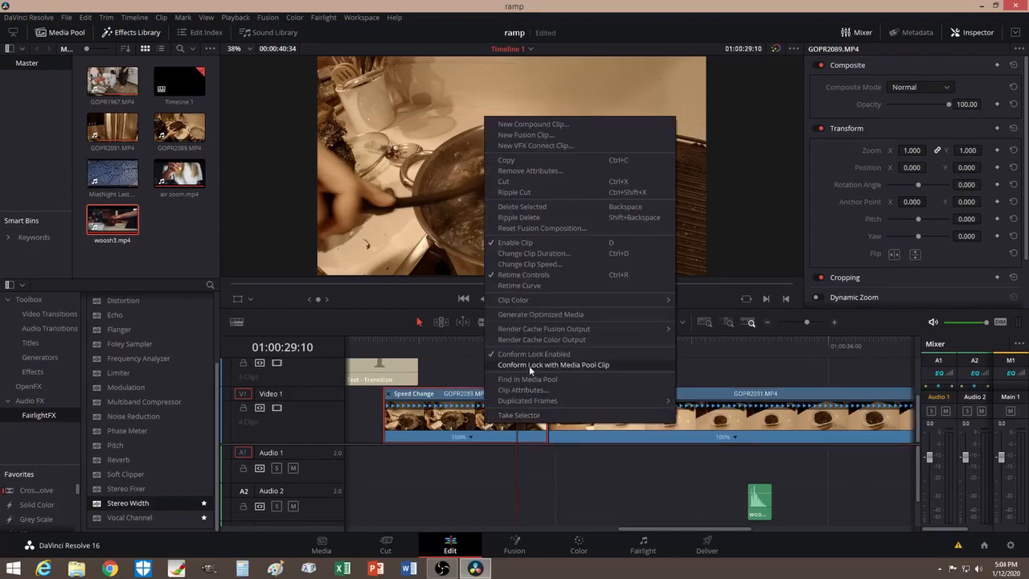
click(535, 276)
right_click(601, 411)
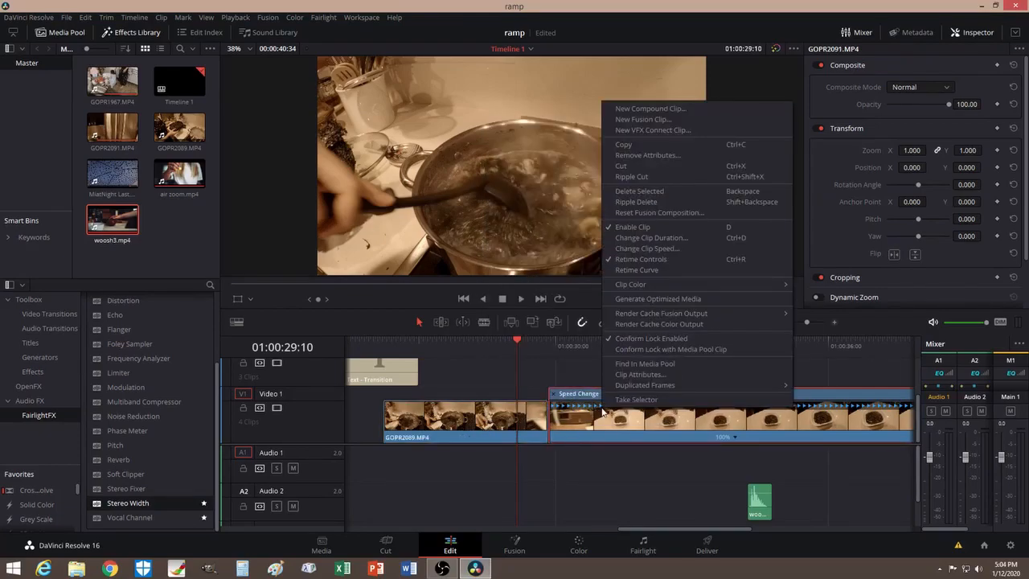
click(649, 259)
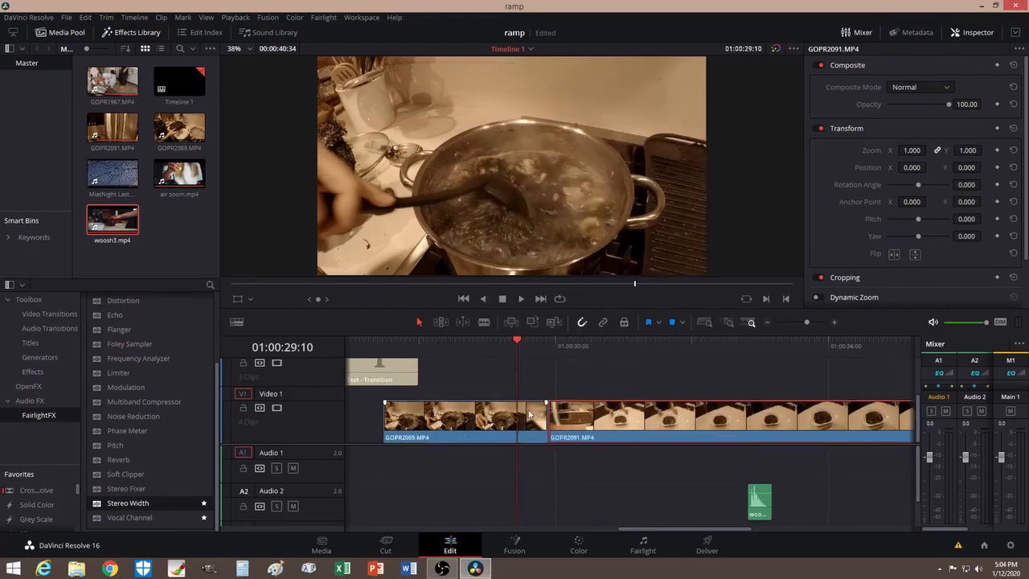
Step: Shift GOPR2091.MP4 a little away from GOPR2089.MP4, and return it flush against that clip's end
mouse_move(601, 417)
mouse_down()
mouse_move(632, 416)
mouse_move(618, 416)
mouse_up()
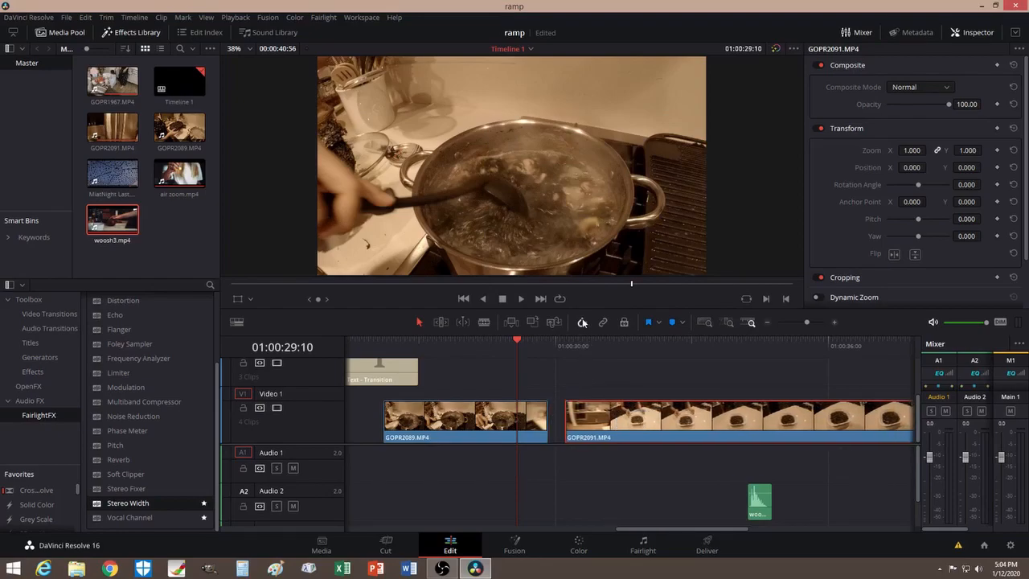
drag(643, 426, 626, 426)
drag(522, 340, 507, 343)
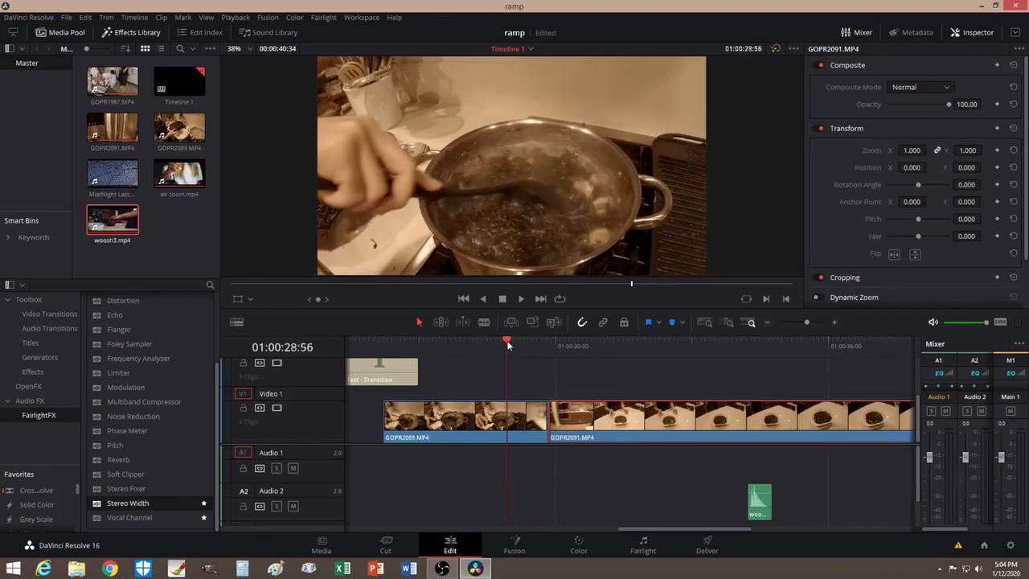
Step: Combine the adjoining GOPR2089.MP4 and GOPR2091.MP4 clips into one new compound clip, keeping the default name
click(538, 384)
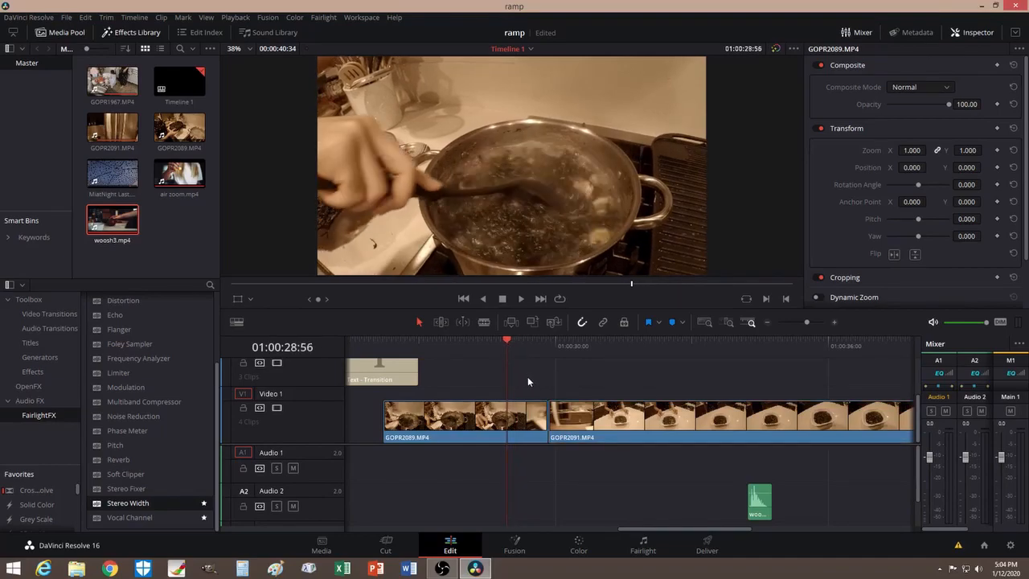
drag(525, 376, 580, 429)
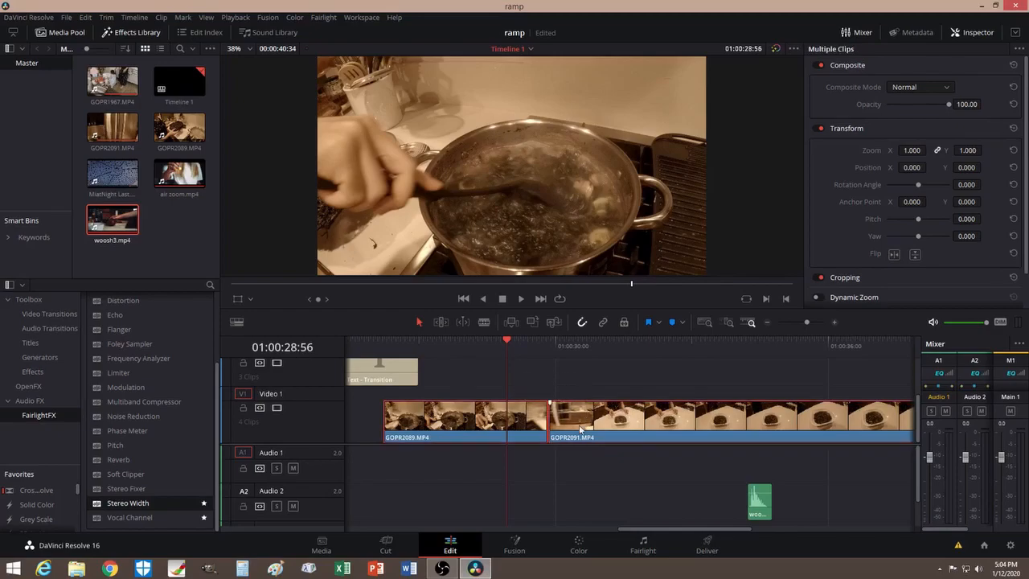
right_click(561, 418)
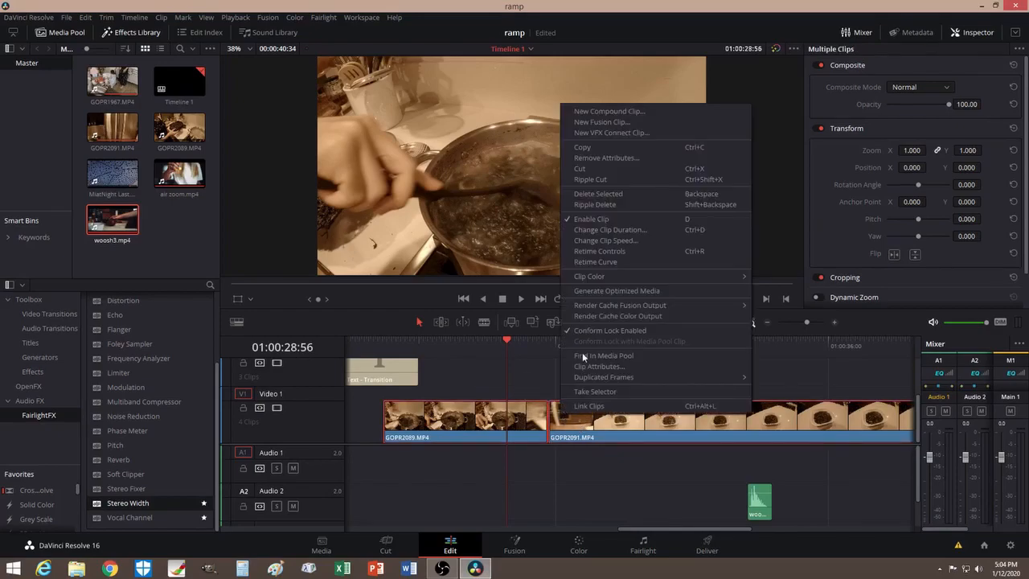
click(629, 113)
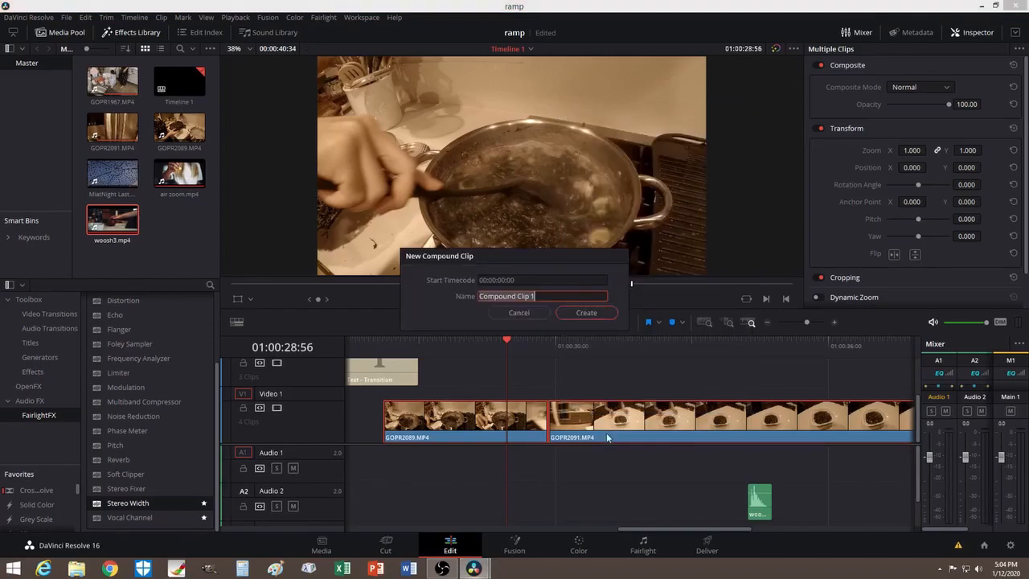
click(585, 313)
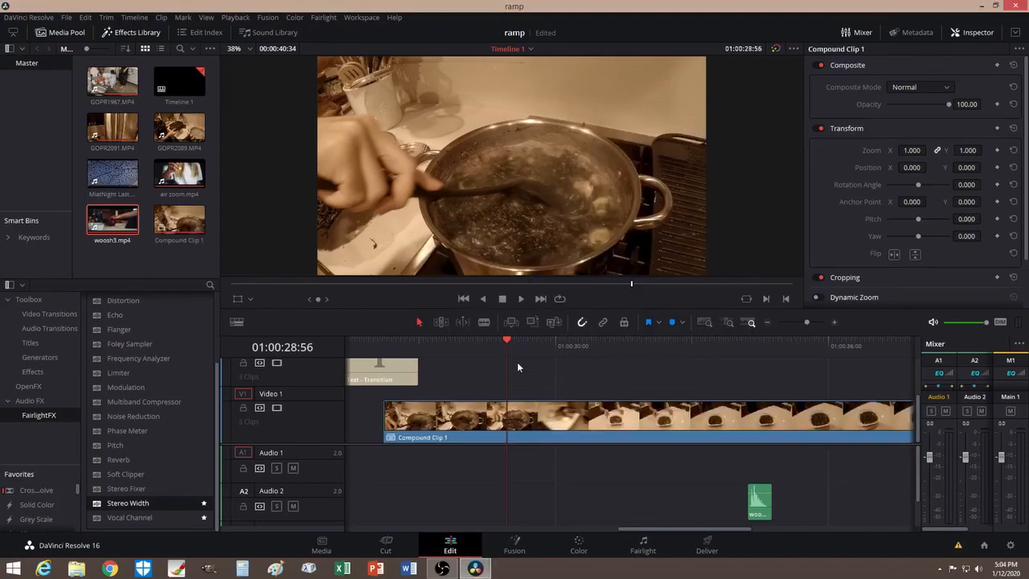
Step: Scrub through the compound clip's pan transition, and show its retime controls
drag(507, 341, 627, 350)
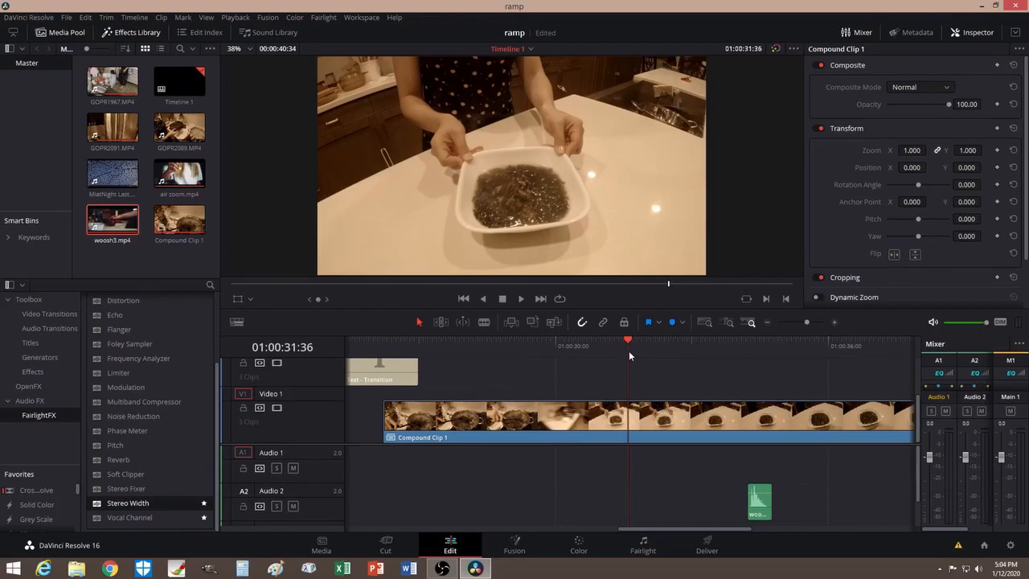
drag(629, 350, 513, 345)
right_click(551, 421)
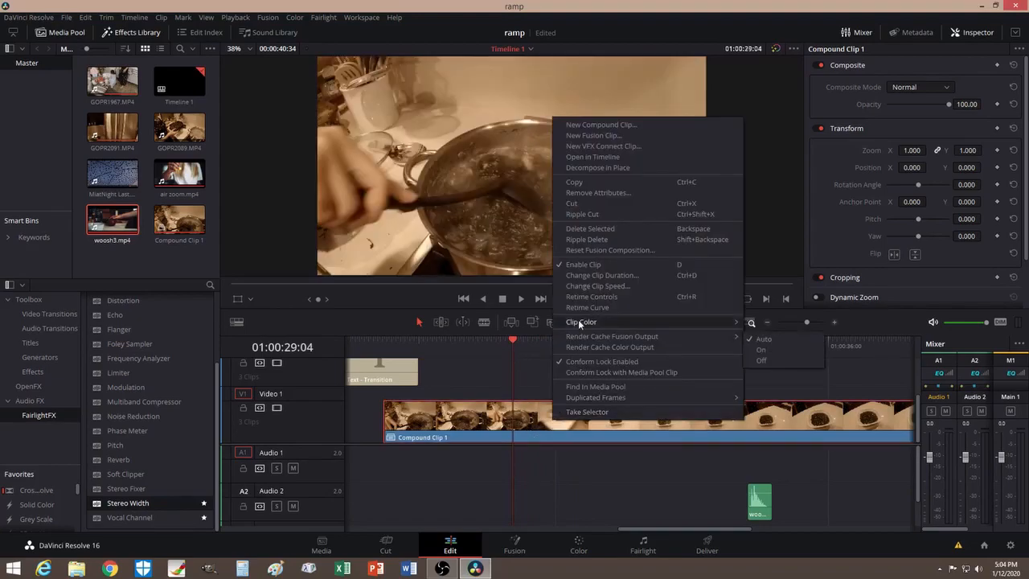
click(591, 296)
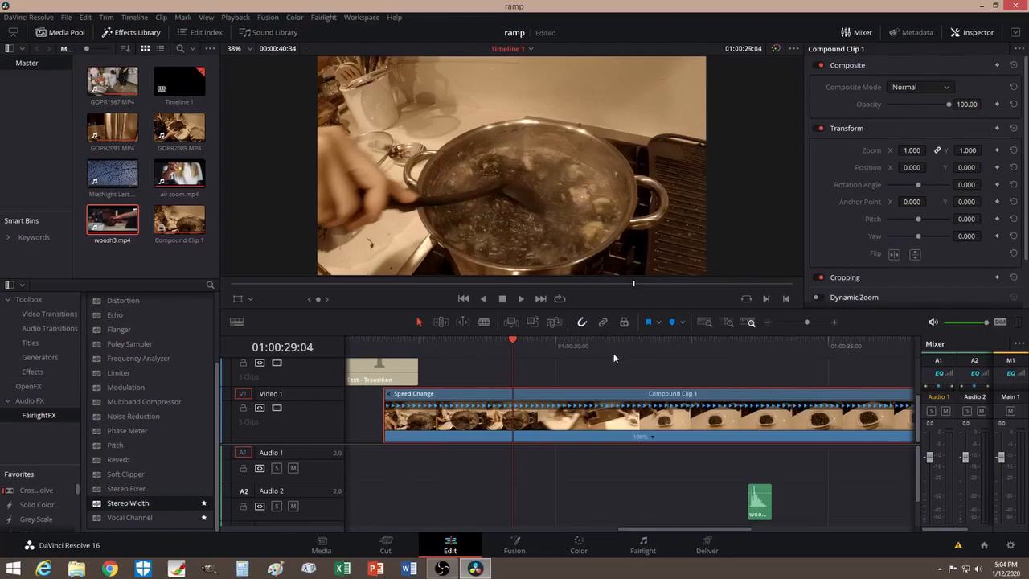
Step: Add a speed point to the compound clip at 01:00:29:35, within the blurred pan
drag(520, 341, 538, 346)
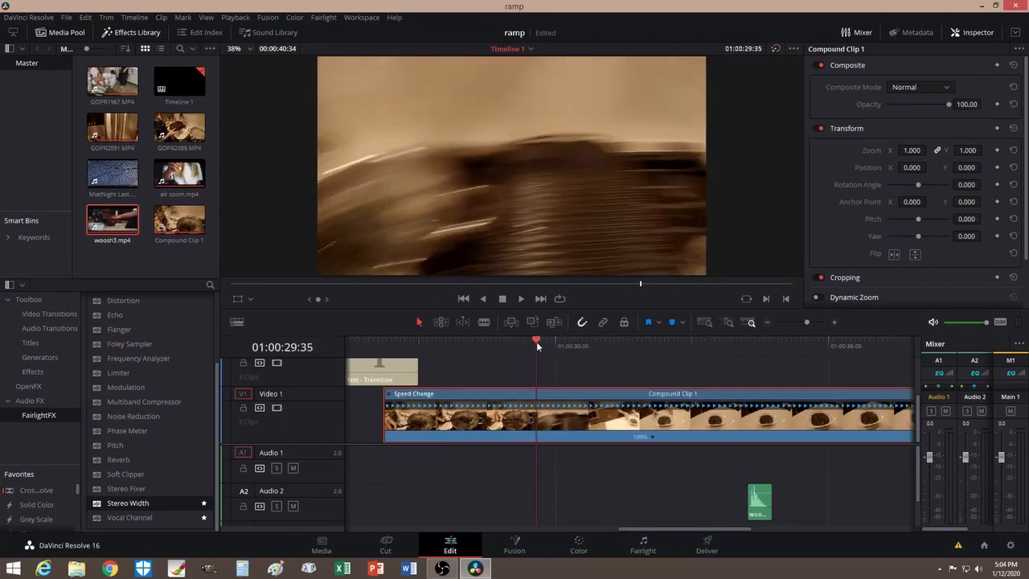
right_click(652, 439)
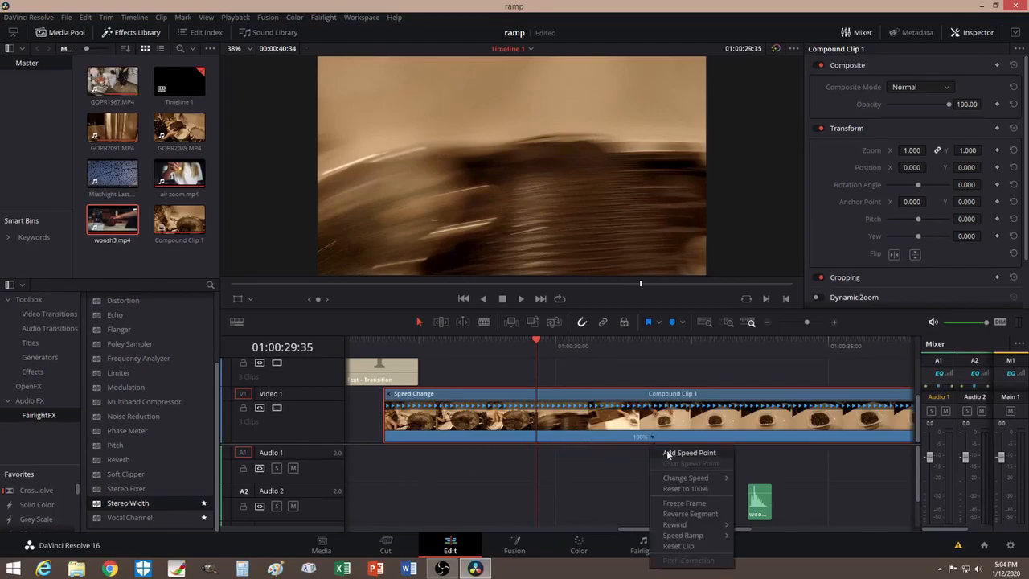
click(670, 454)
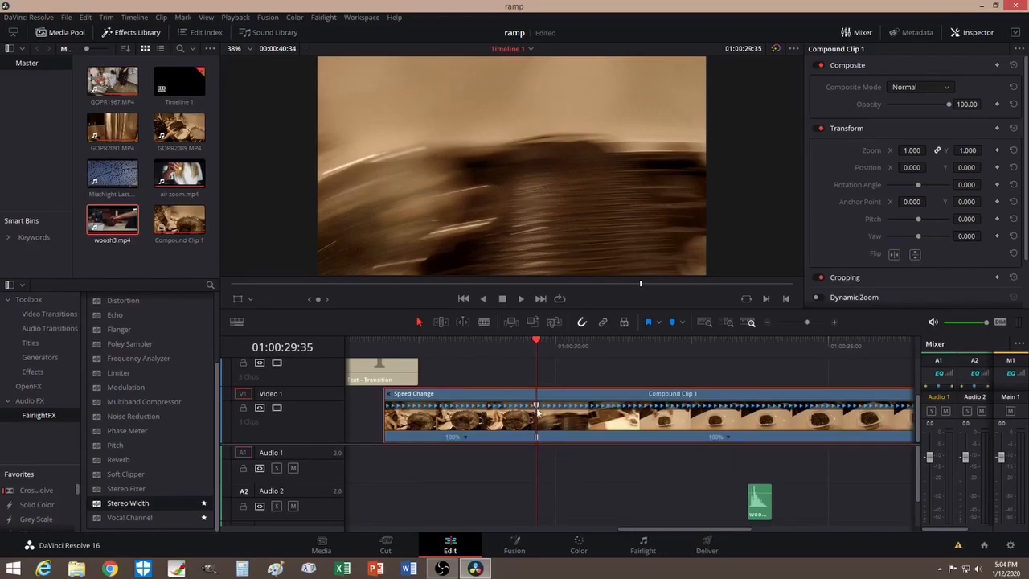
Step: Add a second speed point to the compound clip at 01:00:30:43, and set the segment between the two points to 400% speed
drag(542, 342, 588, 356)
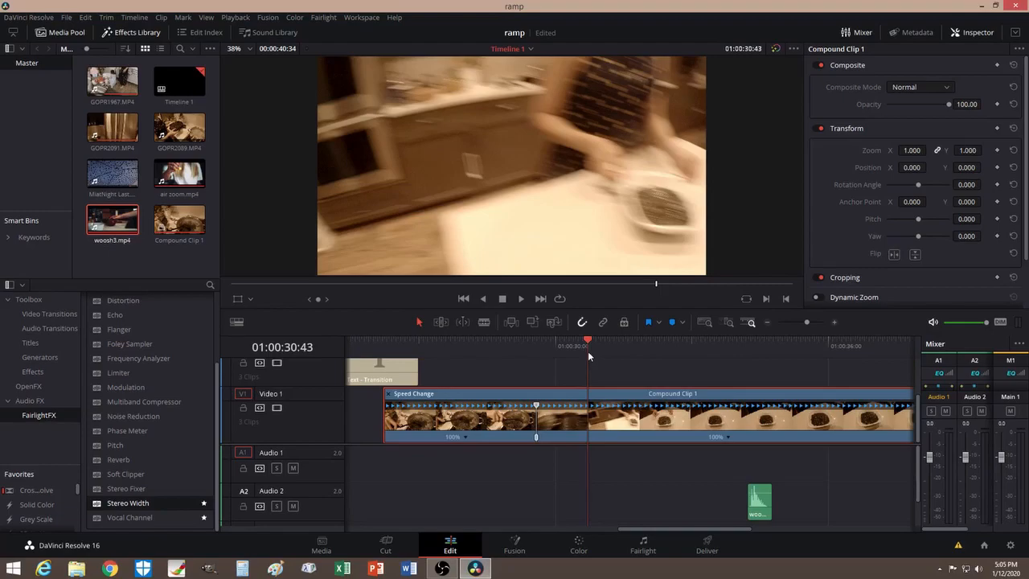
click(730, 438)
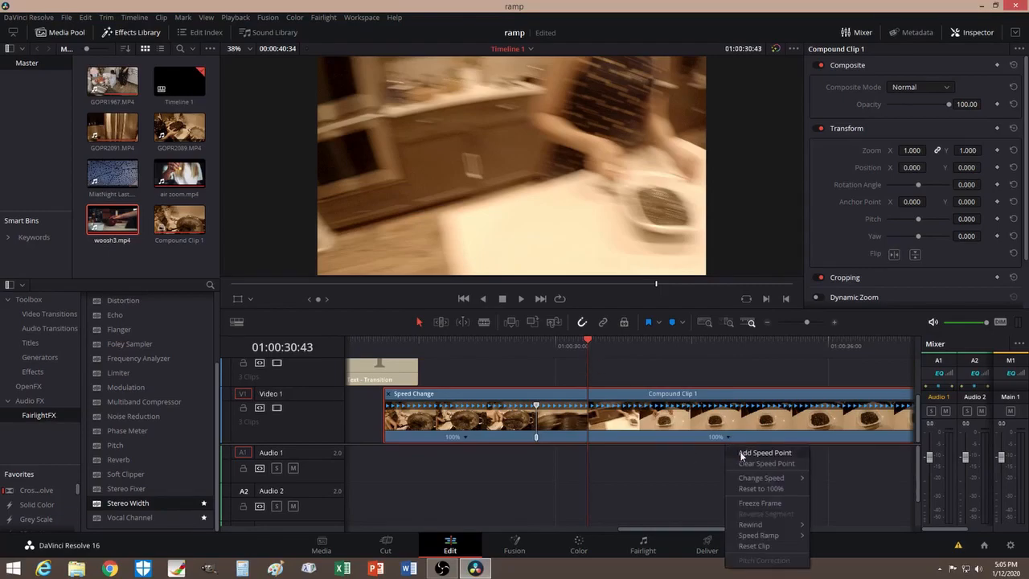
click(742, 455)
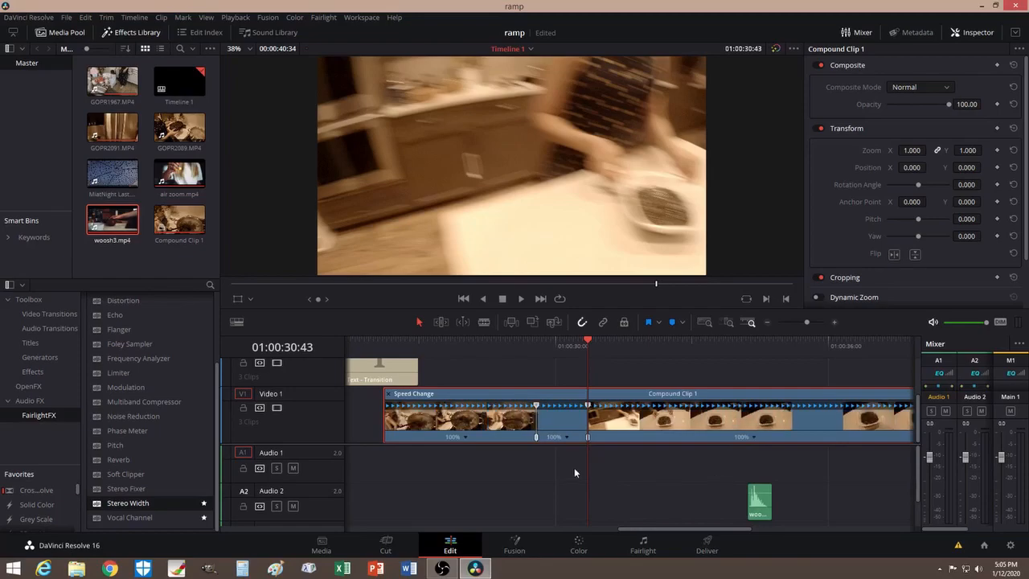
click(568, 438)
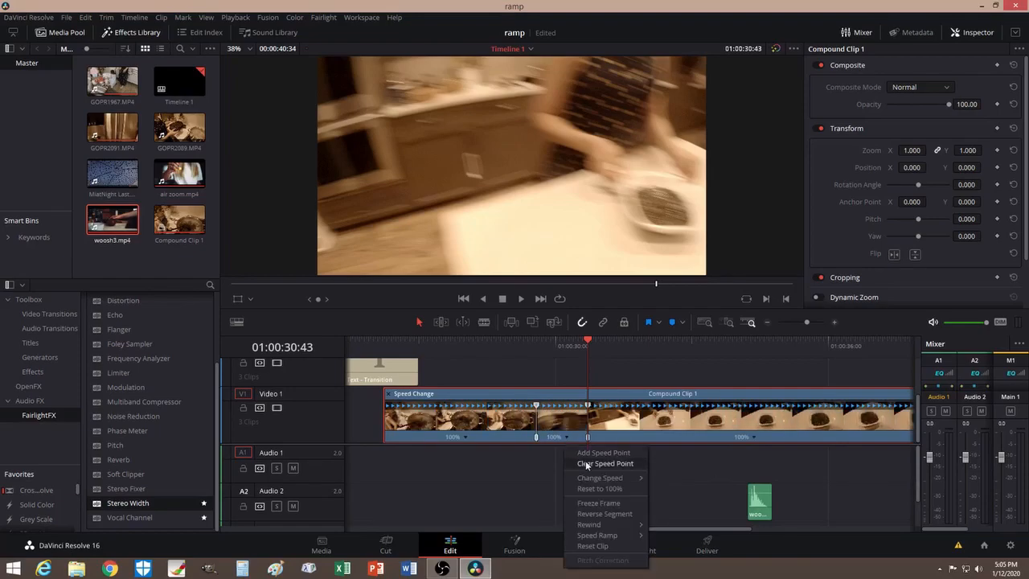
mouse_move(595, 476)
click(669, 560)
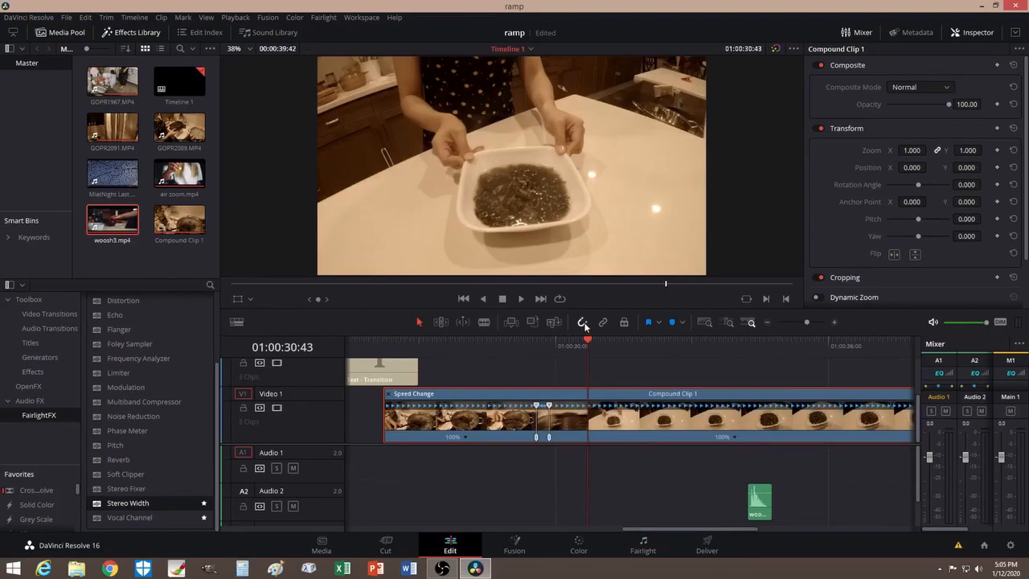
Step: Play back the sped-up pan transition from just before the first speed point, and scrub back through the footage following it
drag(591, 342, 485, 349)
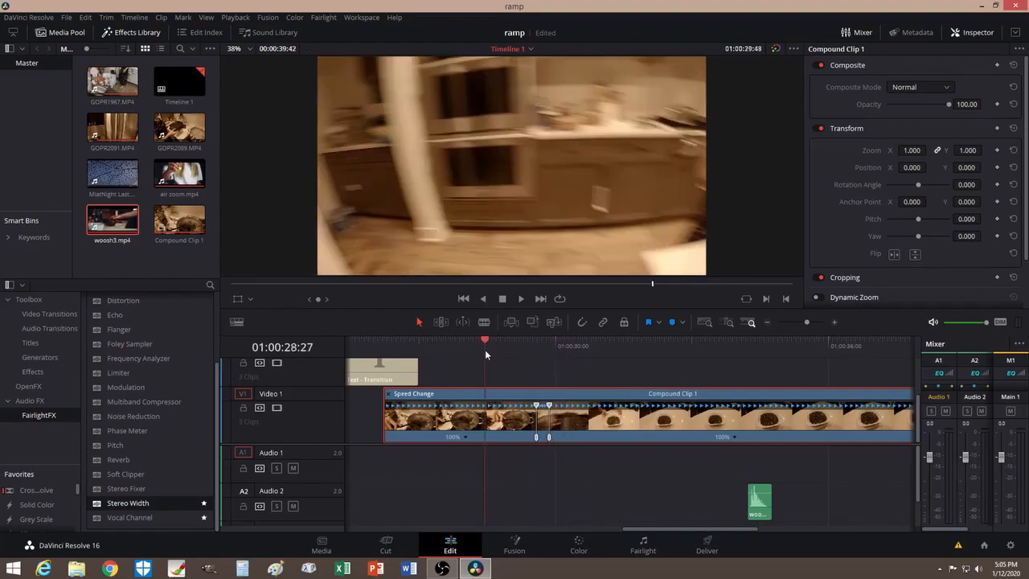
click(521, 299)
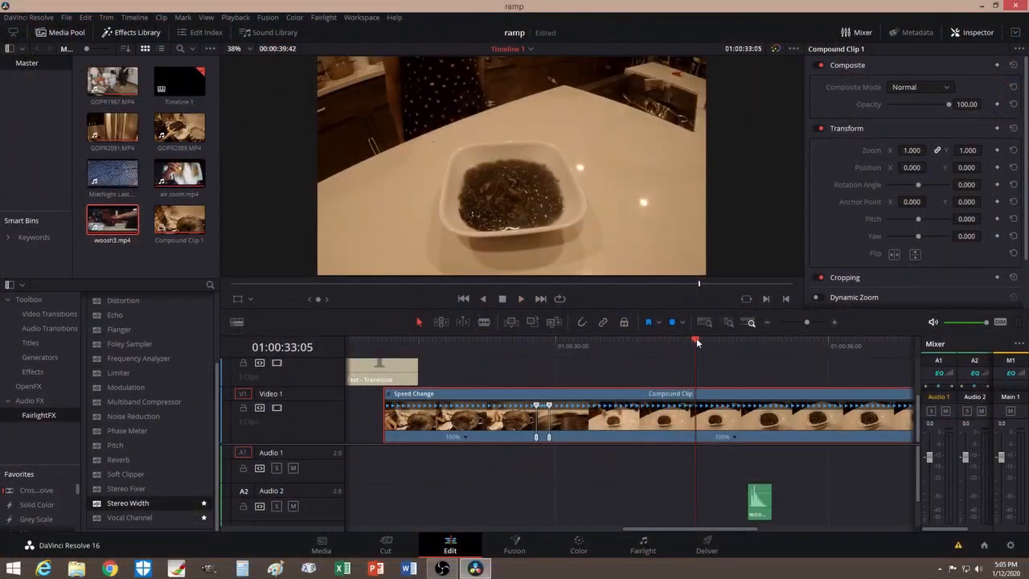
drag(697, 343, 650, 342)
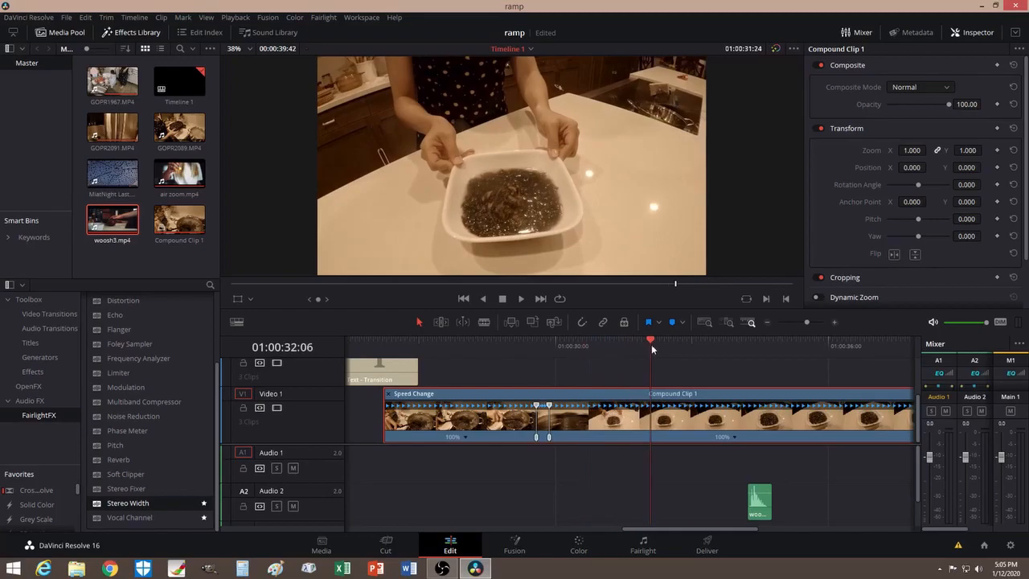
Step: Apply the Stereo Width effect to the woosh3.mp4 sound on Audio 2, with its width set to 2
drag(683, 528, 653, 503)
click(712, 502)
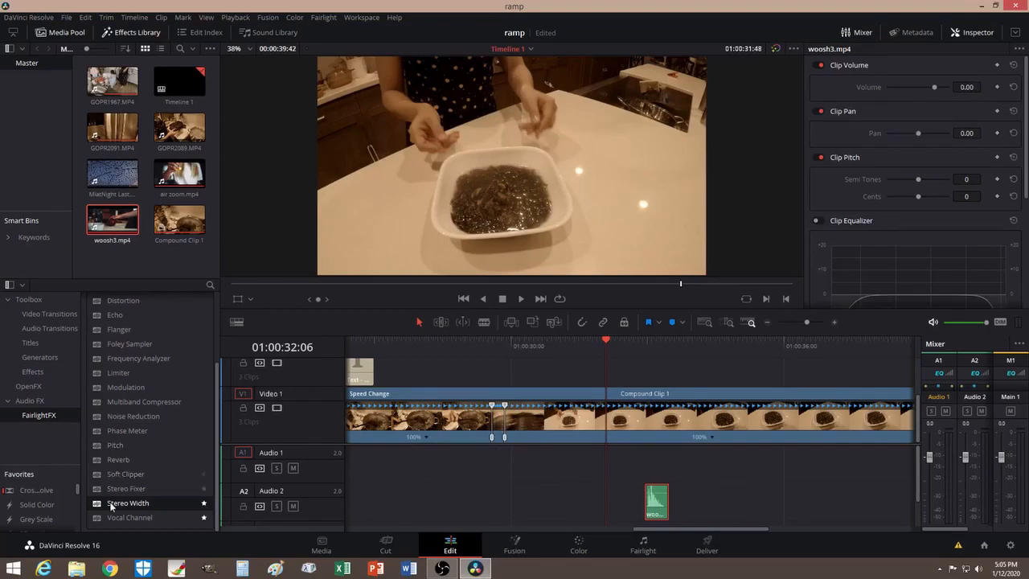
drag(113, 505, 654, 502)
drag(447, 348, 643, 362)
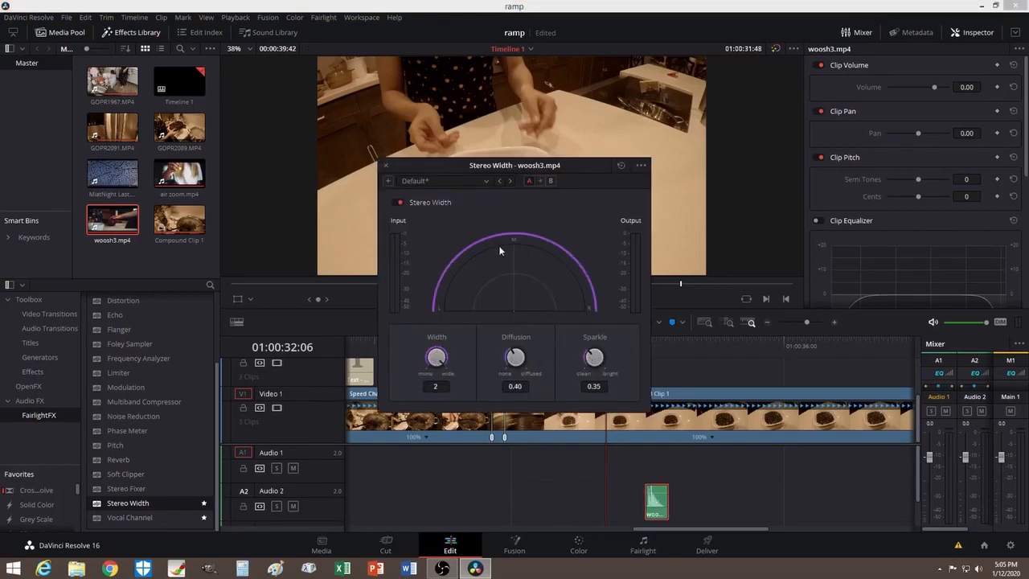
click(387, 166)
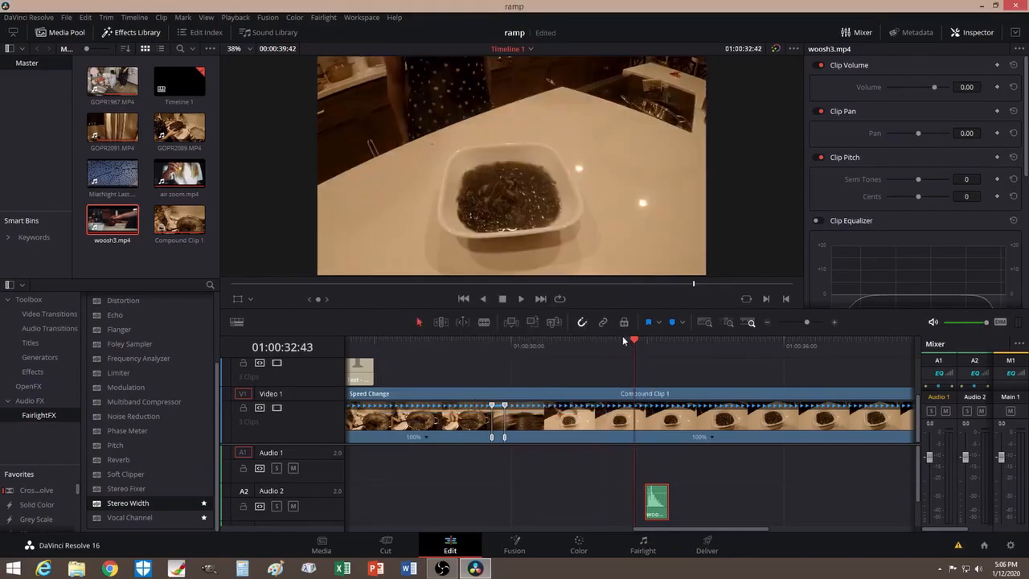
Step: Play the woosh3.mp4 sound with its stereo effect from just before the audio clip, and repeat the playback
click(524, 298)
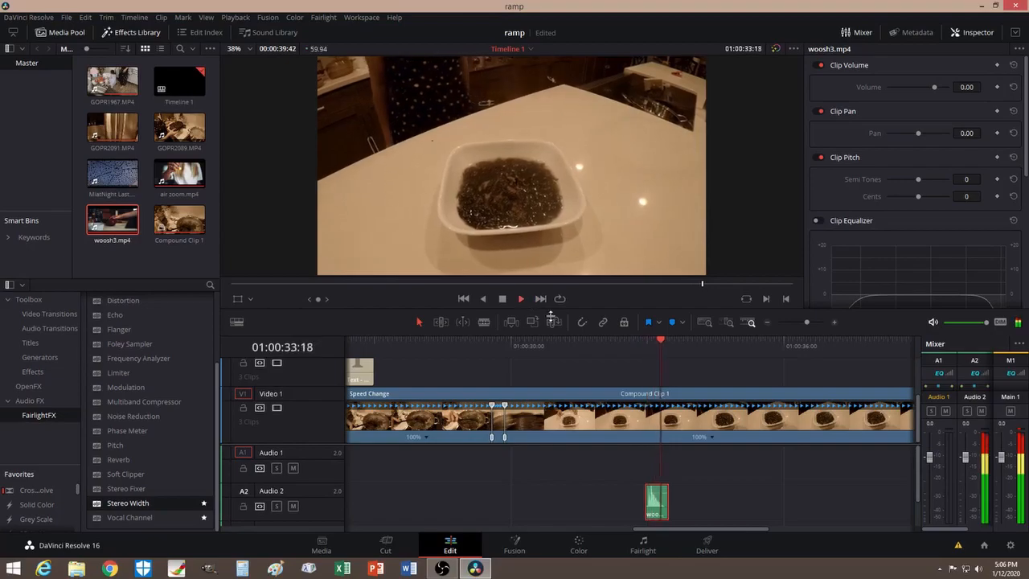
click(630, 344)
click(631, 343)
key(space)
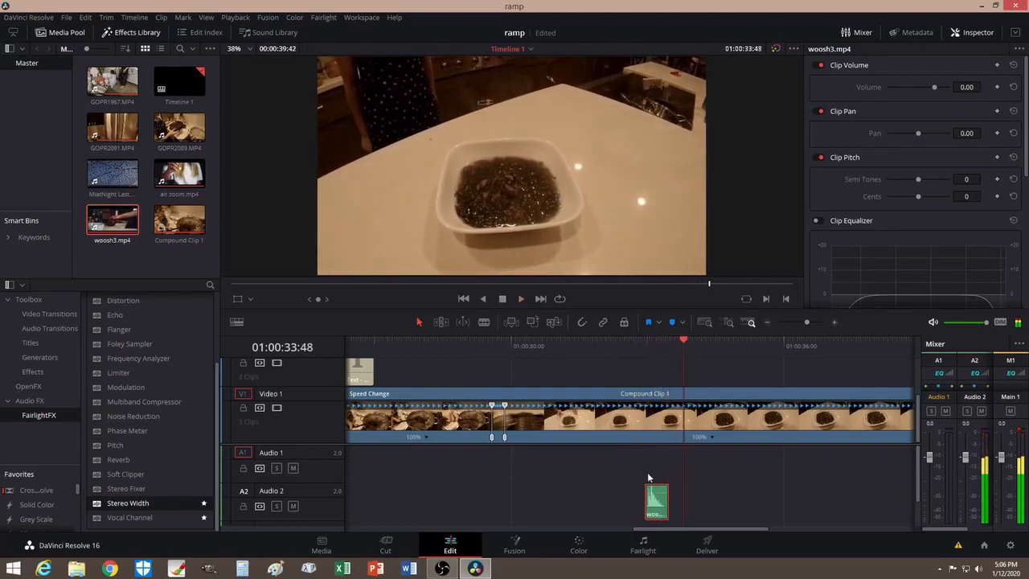
Step: Move the woosh3.mp4 sound to start at the first speed point, 01:00:29:34, and play the transition with it
drag(487, 343, 491, 348)
drag(658, 518, 504, 513)
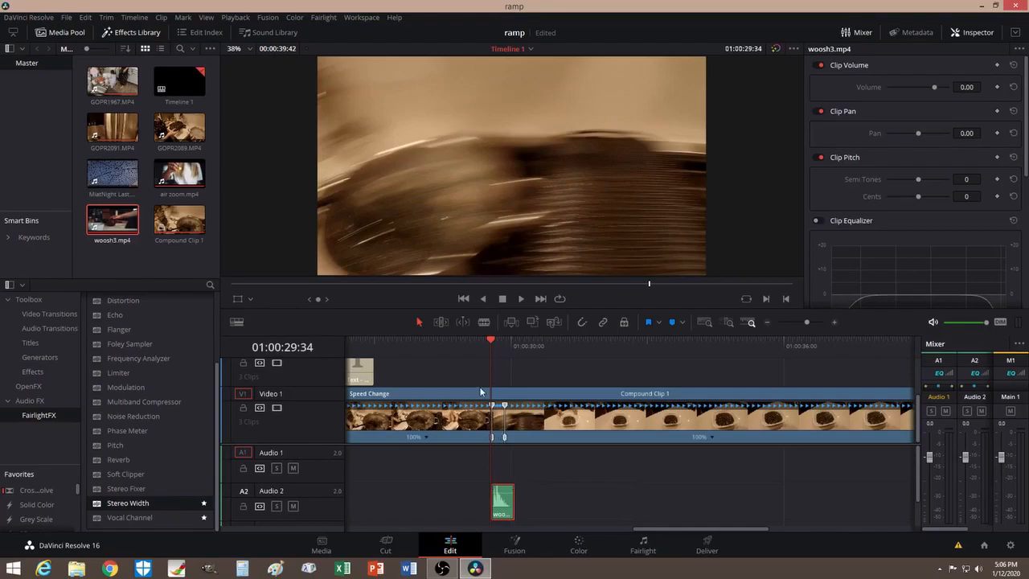
click(487, 341)
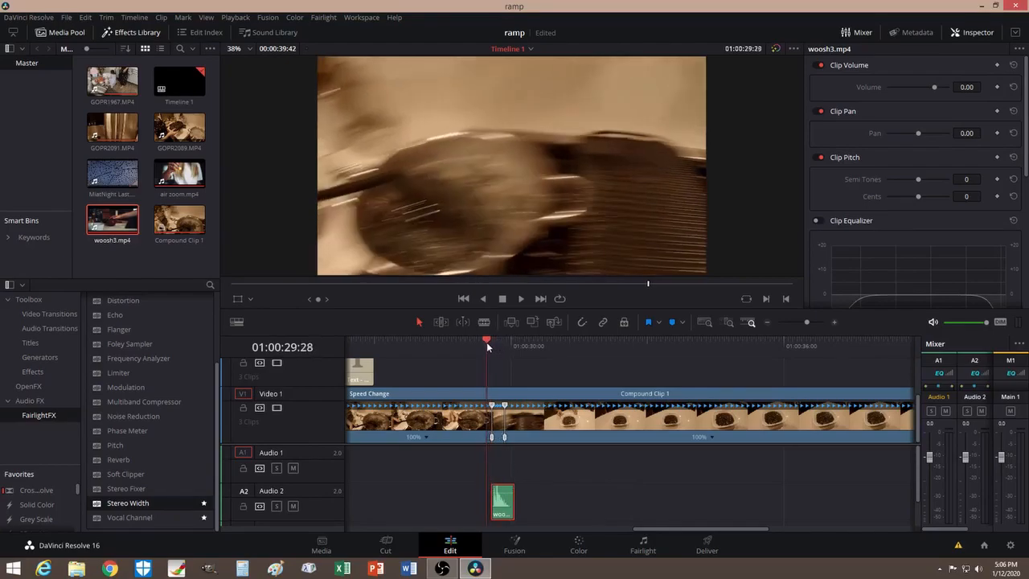
click(519, 299)
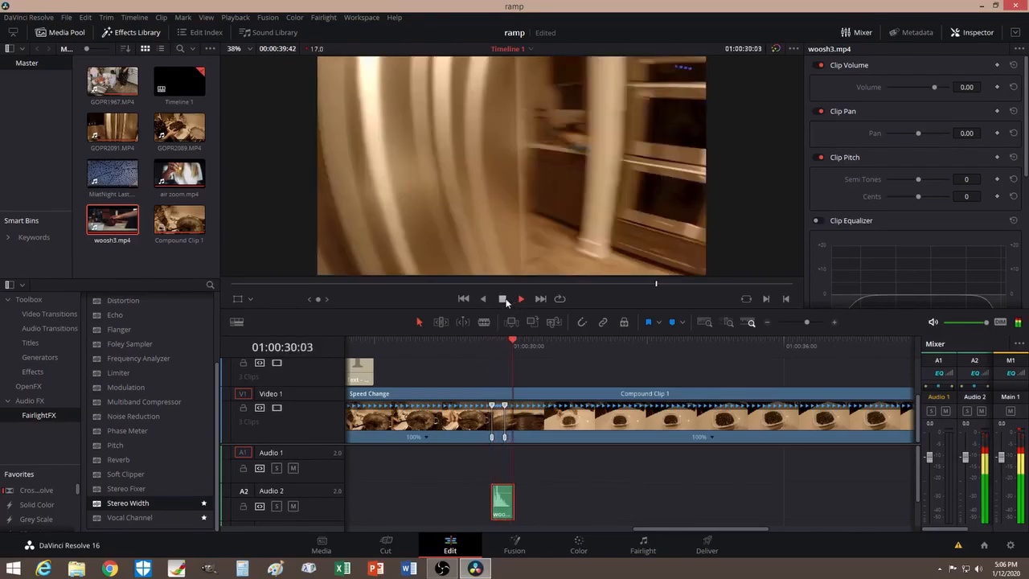
drag(556, 343, 486, 348)
click(518, 300)
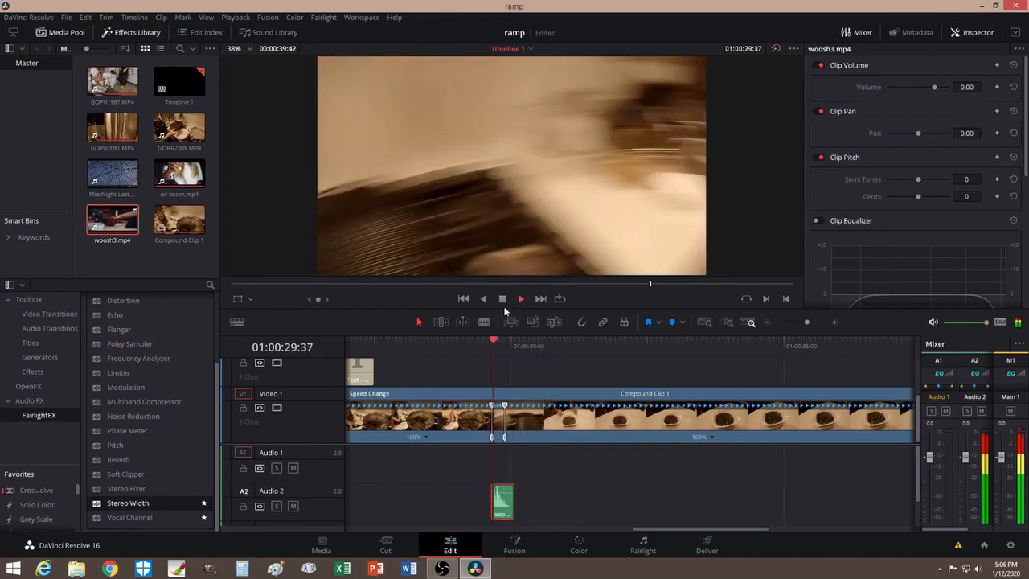
click(558, 353)
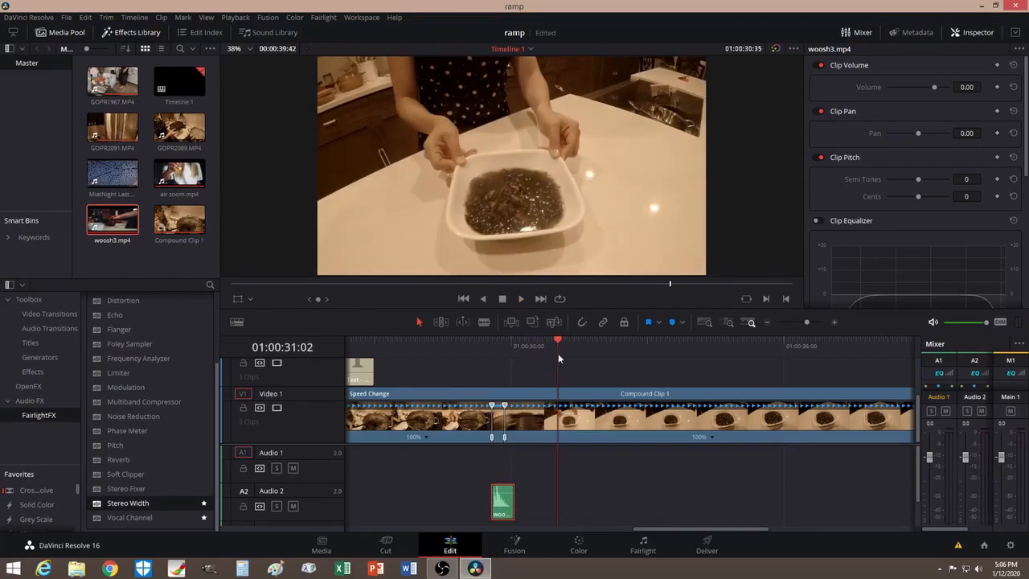
Step: Set the compound clip's segment after the second speed point to 50% speed
drag(557, 333, 570, 353)
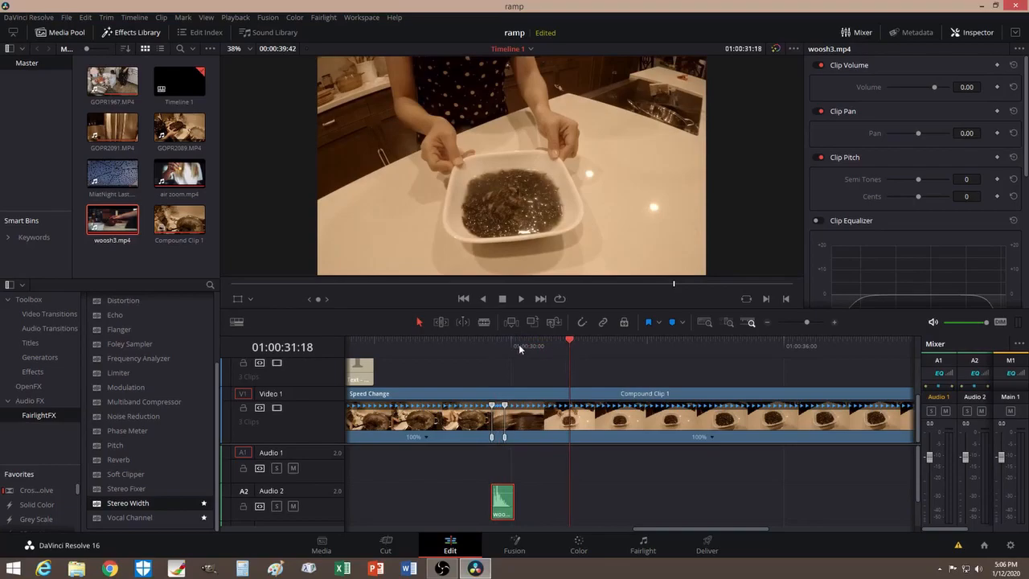
click(712, 436)
mouse_move(747, 475)
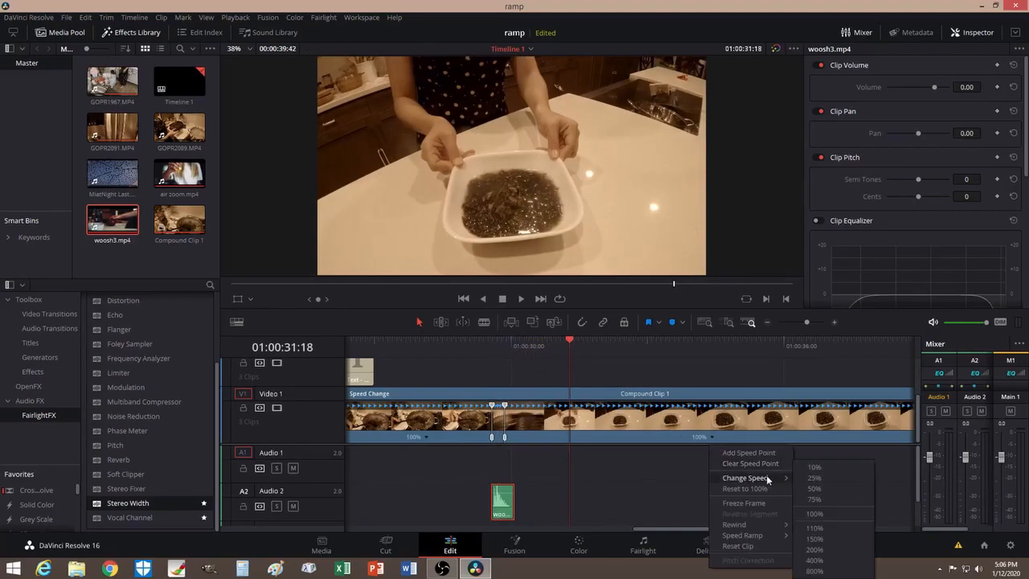
click(820, 488)
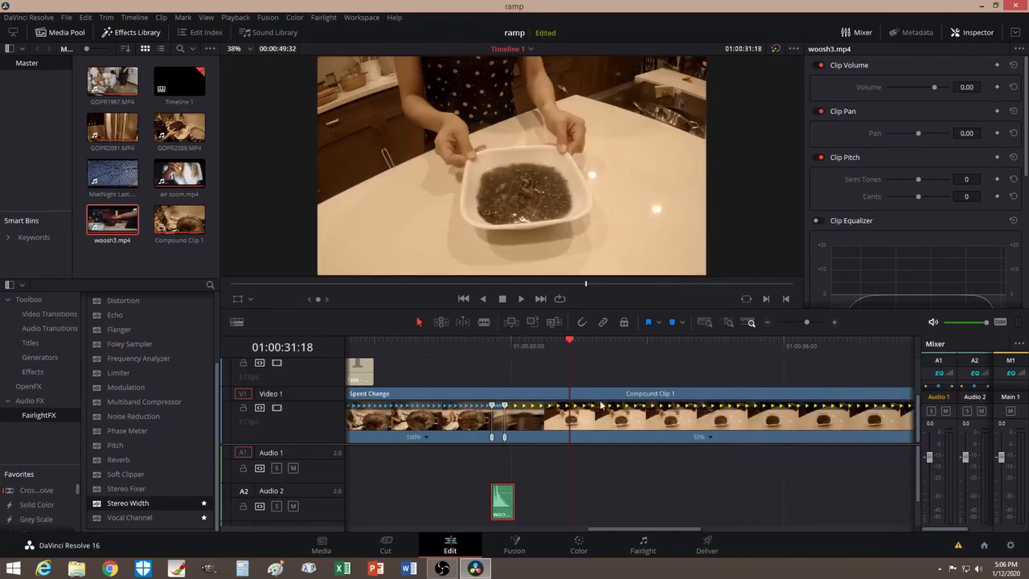
Step: Play back the full transition from the first speed point into the slowed segment, and scrub back through the slow-motion part
click(545, 344)
drag(545, 344, 490, 361)
click(522, 298)
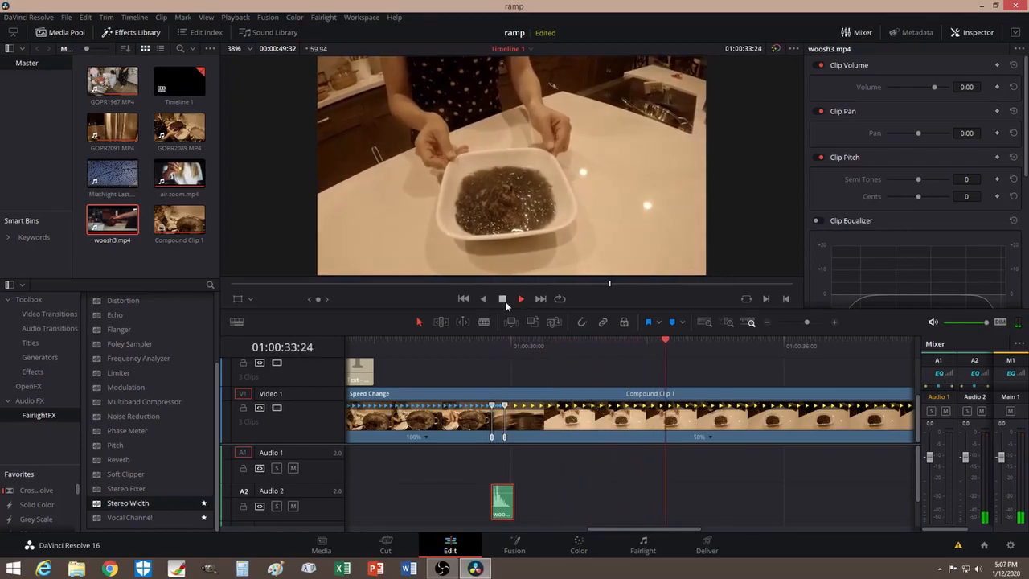
click(503, 300)
drag(716, 346, 592, 348)
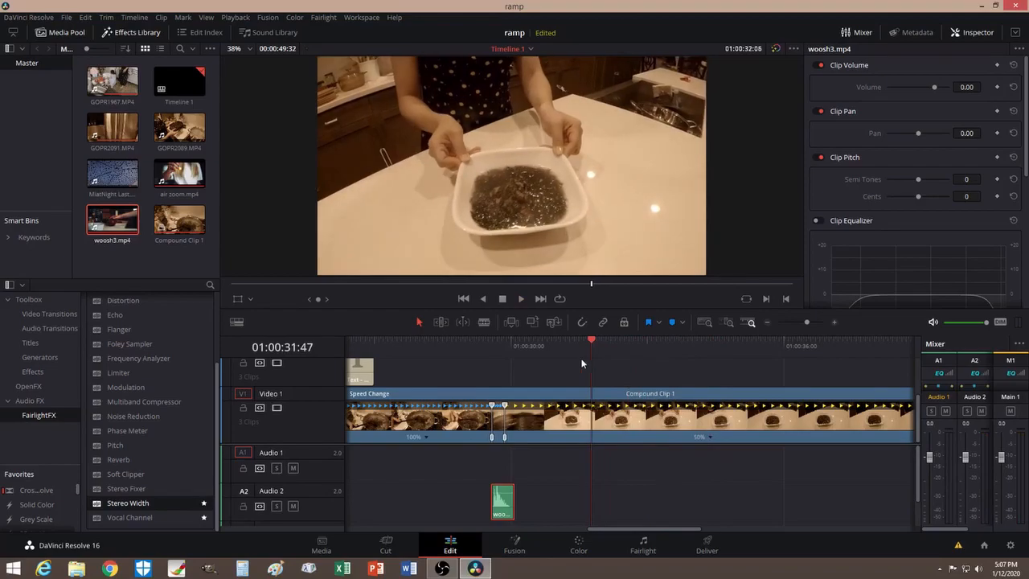